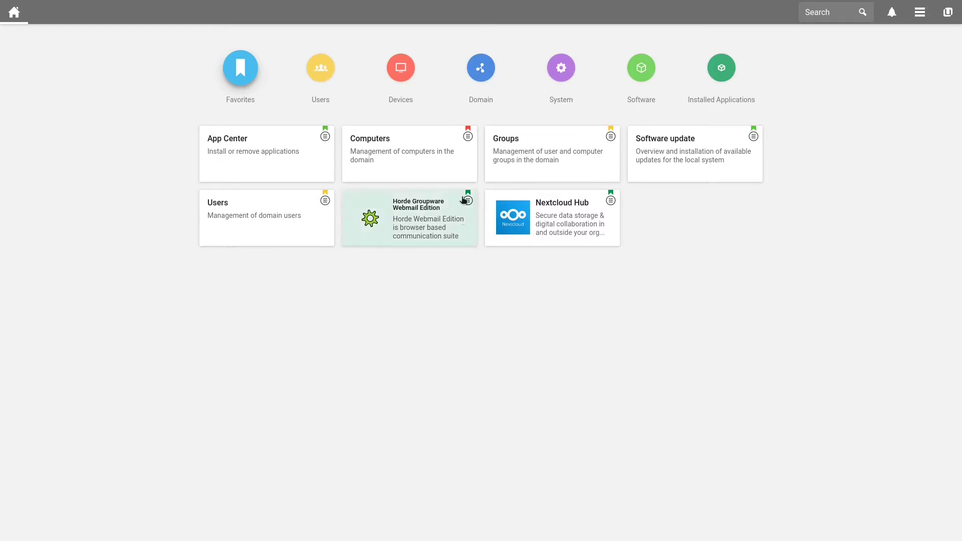
In the Domain DNS module, start a new DNS object of type reverse lookup zone
{"action": "left_click", "coordinate": [481, 68]}
{"action": "left_click", "coordinate": [371, 148]}
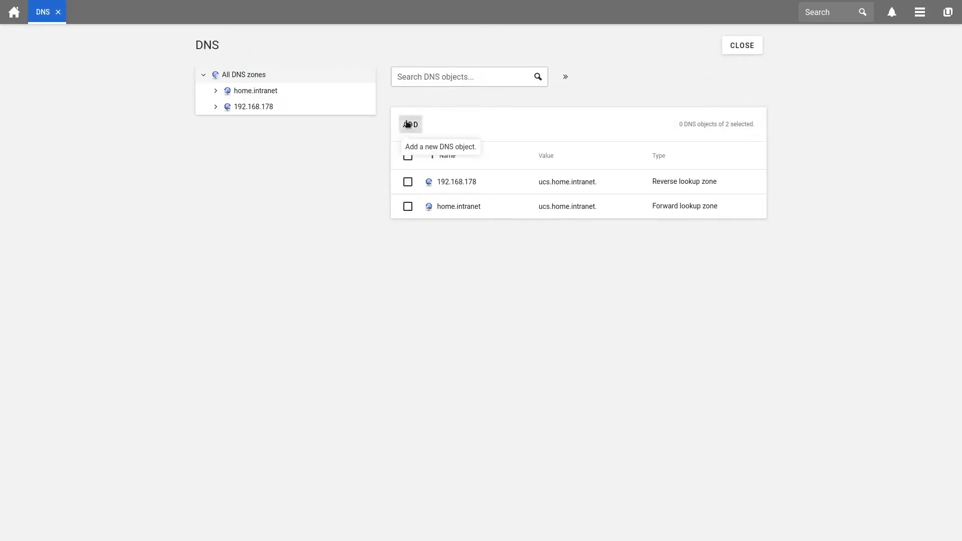
{"action": "left_click", "coordinate": [408, 125]}
{"action": "left_click", "coordinate": [620, 262]}
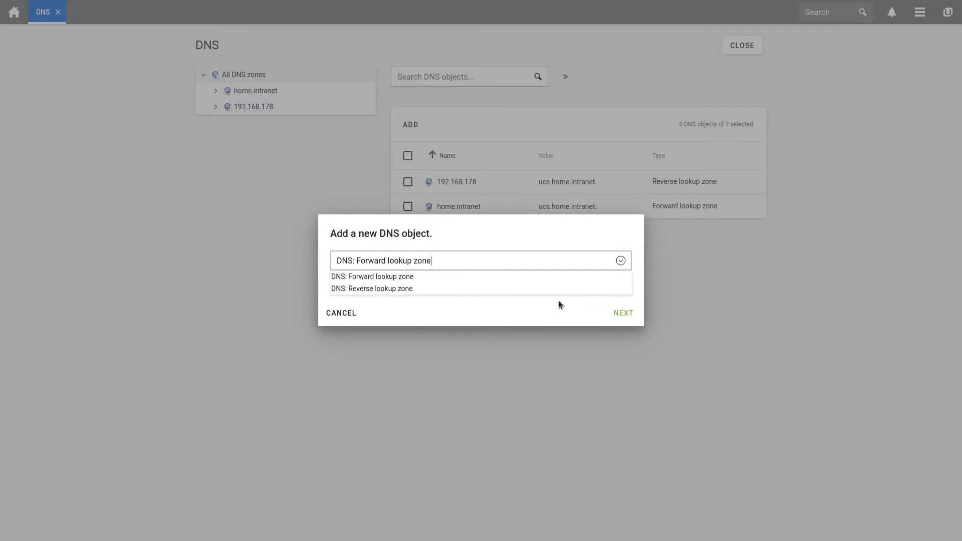
{"action": "left_click", "coordinate": [553, 290]}
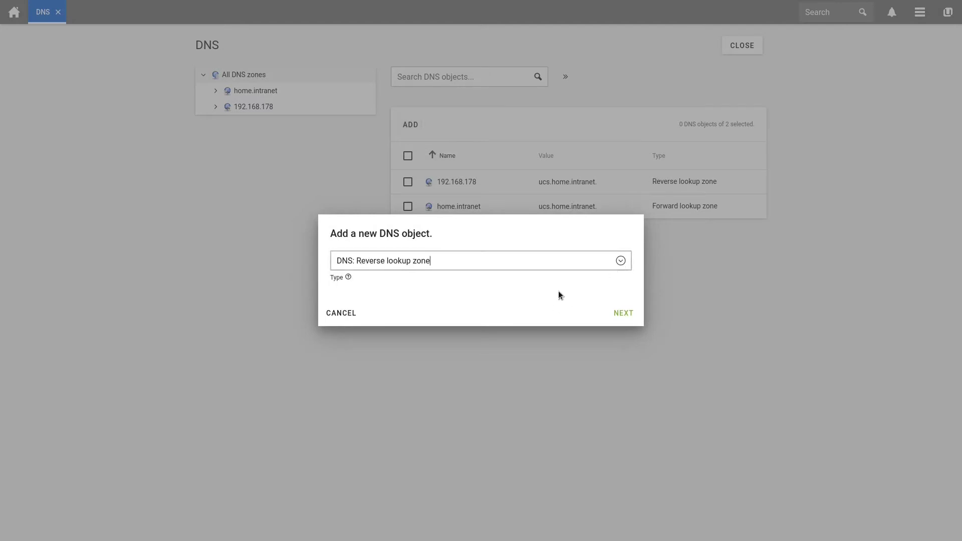
{"action": "left_click", "coordinate": [624, 313]}
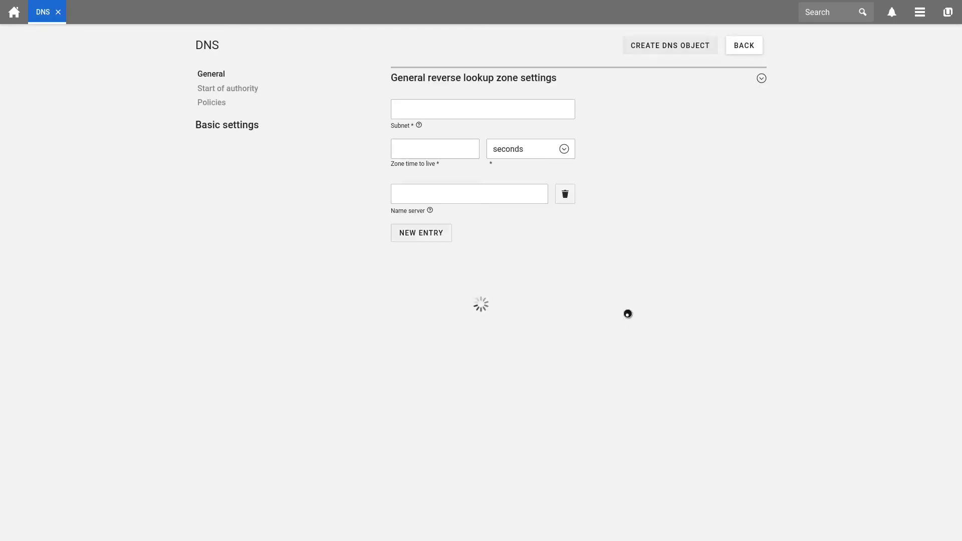
Enter subnet 192.168.2 and name server ucs.home.intranet, then create the zone
{"action": "left_click", "coordinate": [461, 107]}
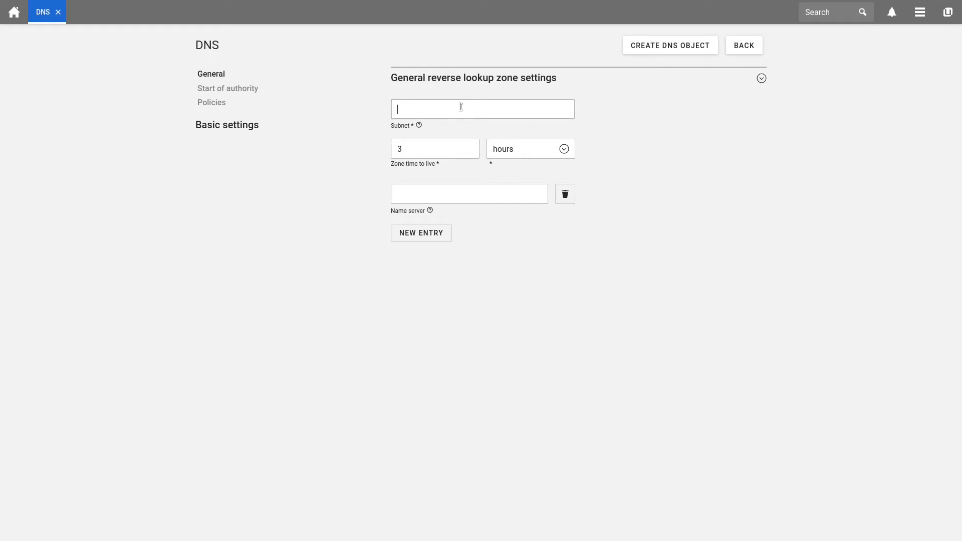
{"action": "type", "text": "192.168.2"}
{"action": "left_click", "coordinate": [460, 191]}
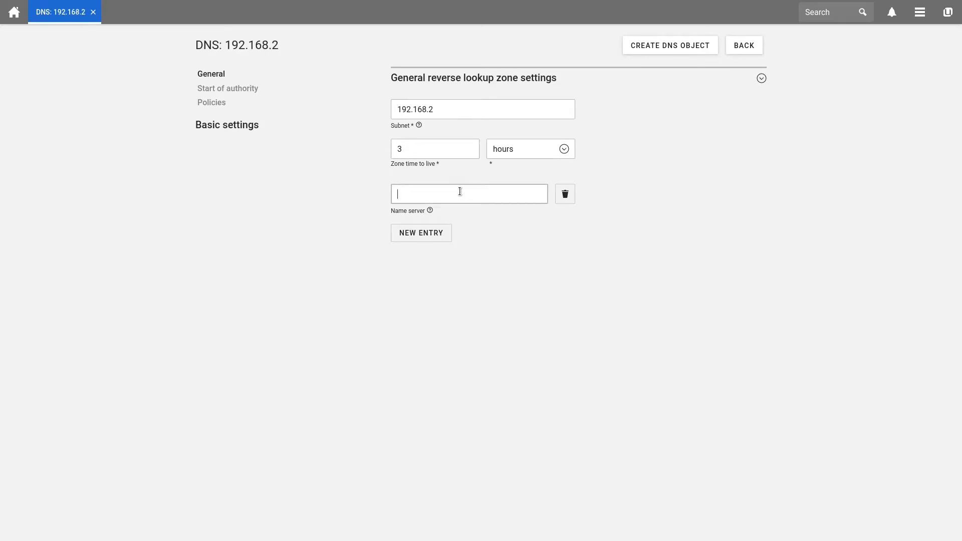
{"action": "type", "text": "ucs.home.intranet"}
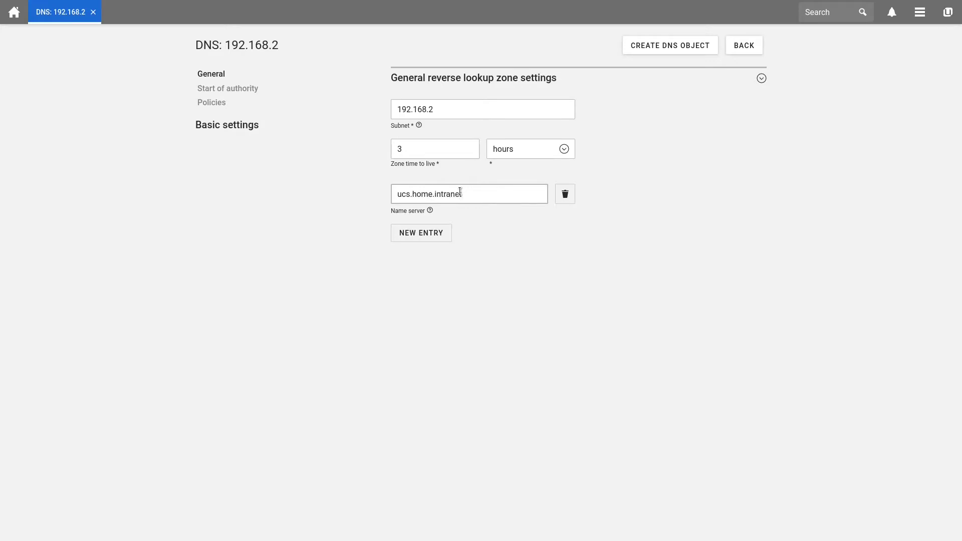
{"action": "left_click", "coordinate": [652, 46]}
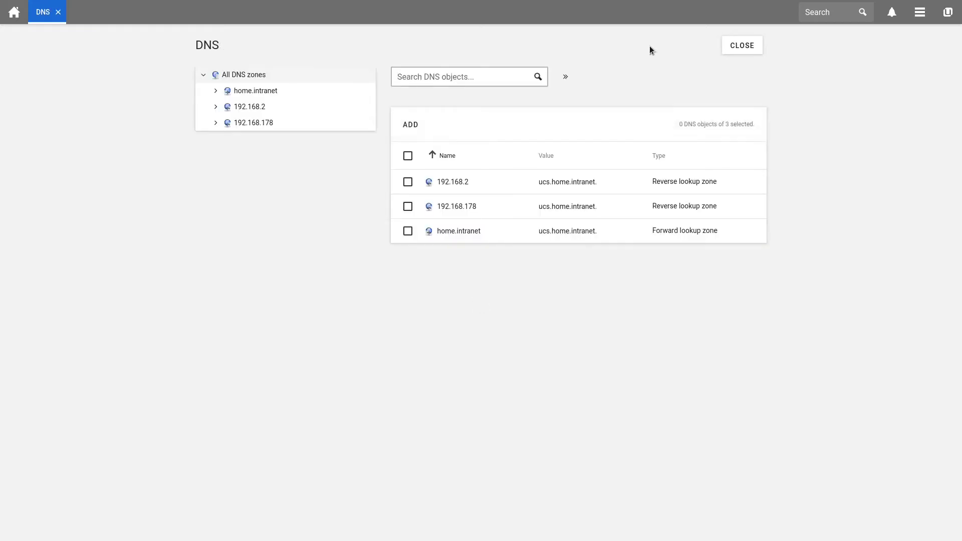
In Domain > Networks, add a new network named 'Productive Network'
{"action": "left_click", "coordinate": [58, 12]}
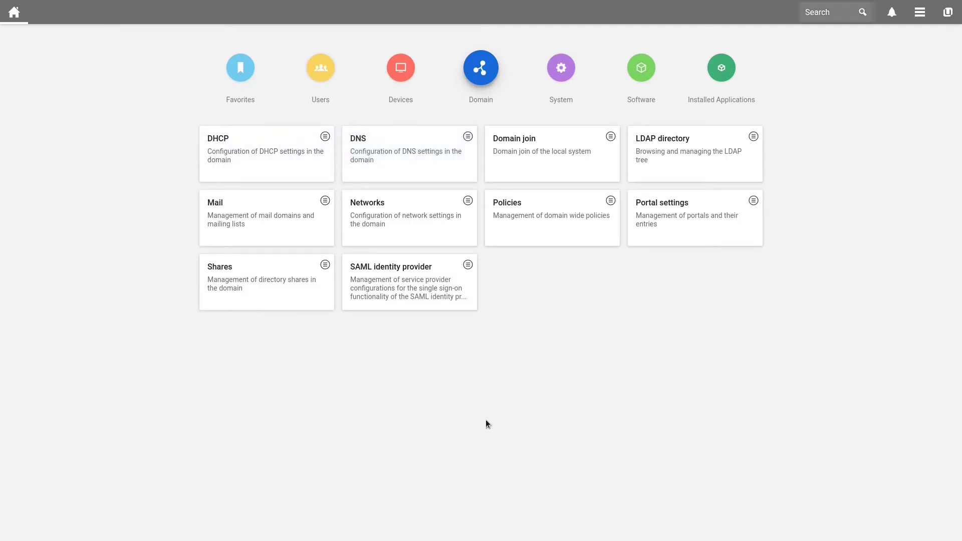
{"action": "left_click", "coordinate": [406, 214]}
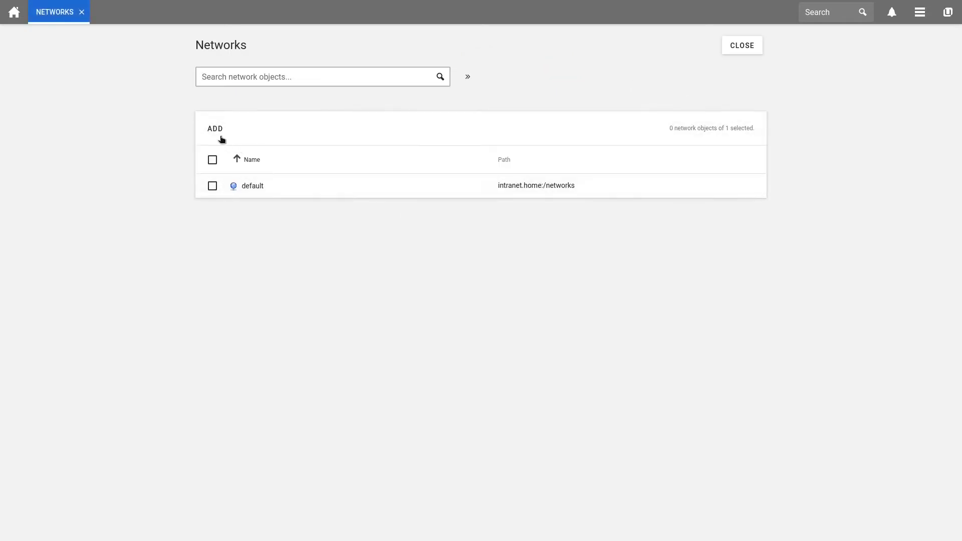
{"action": "left_click", "coordinate": [211, 132]}
{"action": "left_click", "coordinate": [416, 107]}
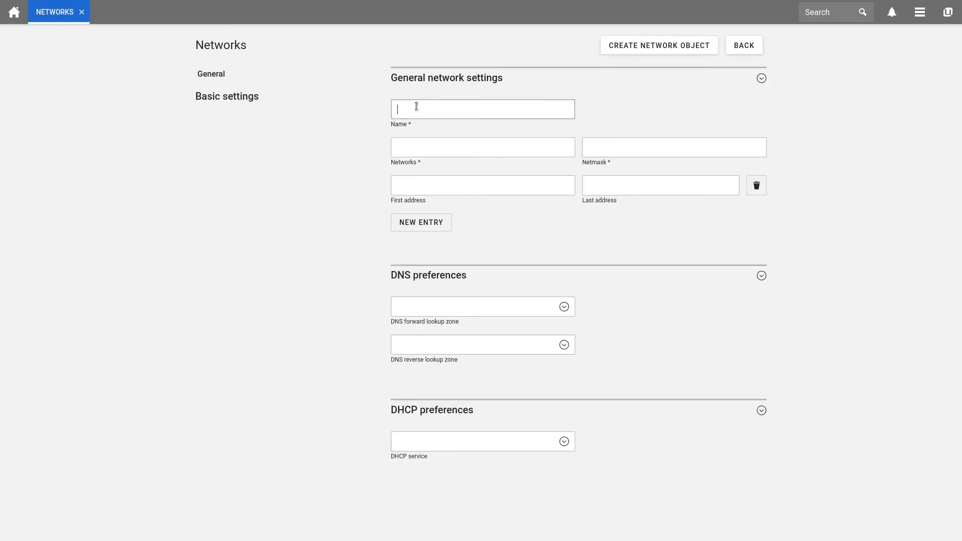
{"action": "type", "text": "Productive Network"}
Set network 192.168.2.0, netmask 24, and address range 192.168.2.1 to 192.168.2.254
{"action": "key", "text": "Tab"}
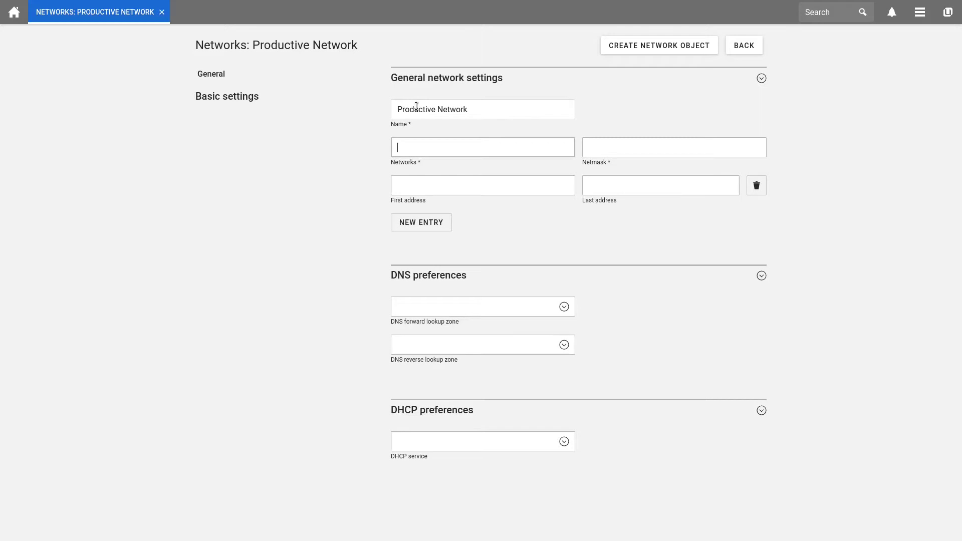
{"action": "type", "text": "192.168.2.0"}
{"action": "key", "text": "Tab"}
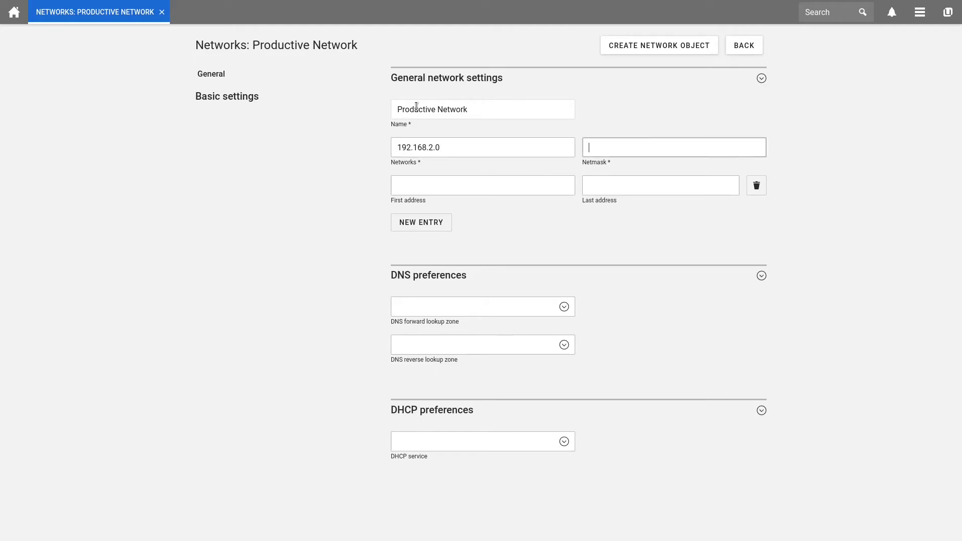
{"action": "type", "text": "24"}
{"action": "key", "text": "Tab"}
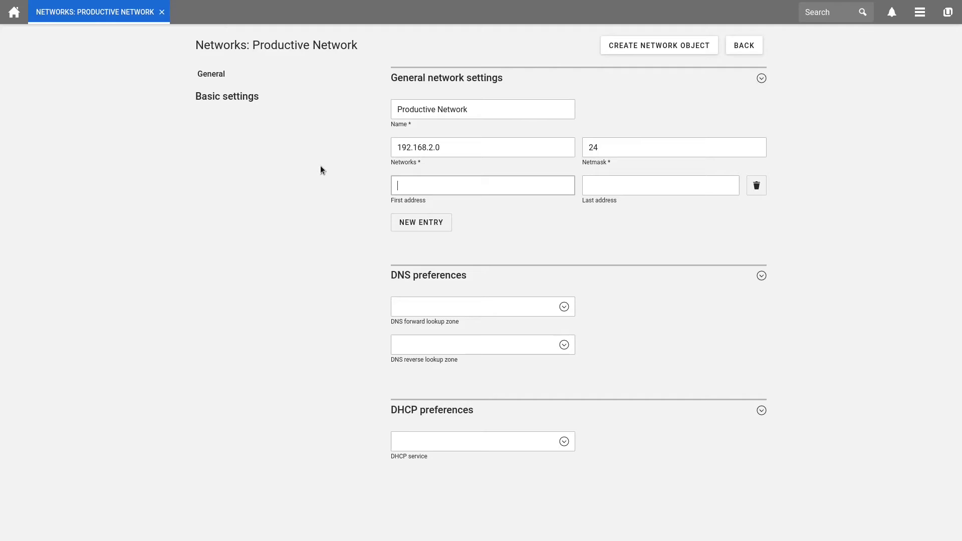
{"action": "type", "text": "192.168.2.1"}
{"action": "key", "text": "Tab"}
{"action": "type", "text": "192.1"}
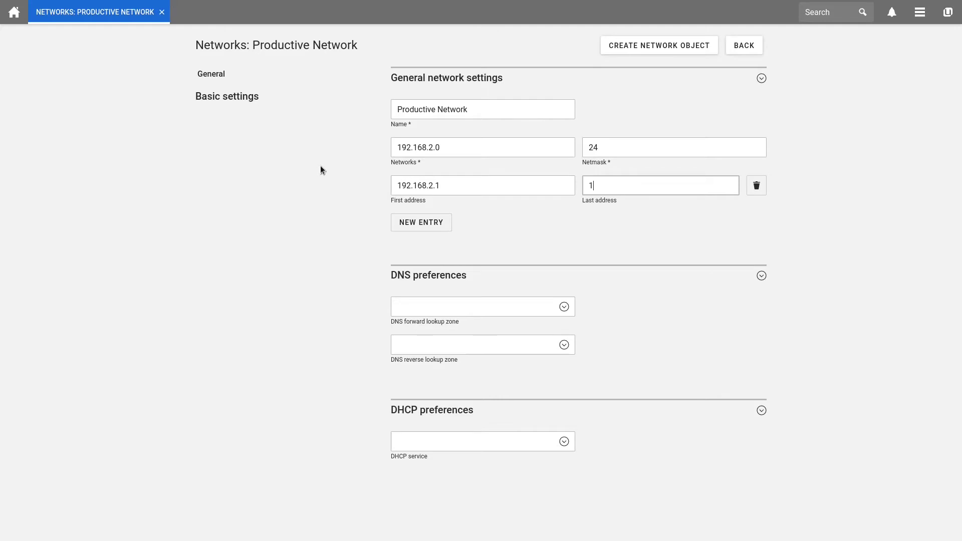
{"action": "type", "text": "68.2.254"}
{"action": "key", "text": "Tab"}
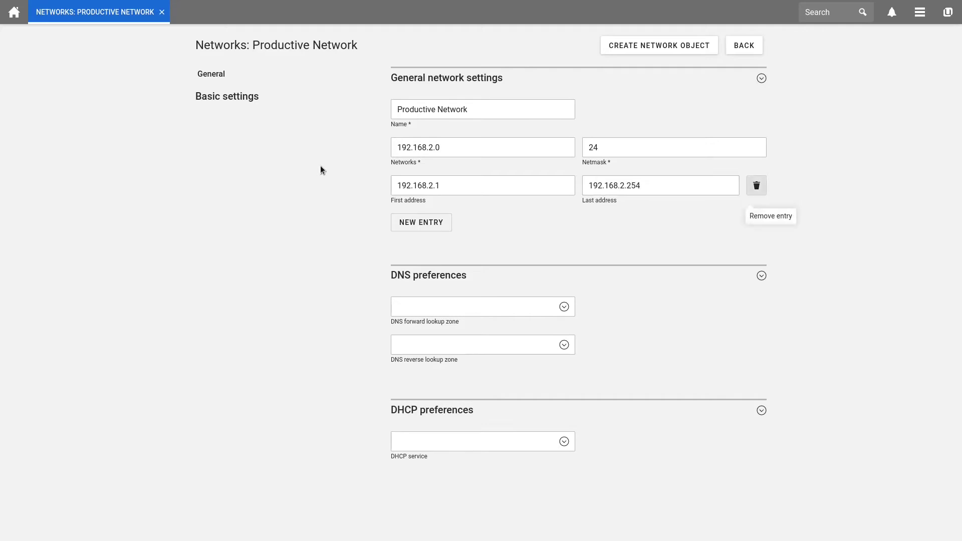
{"action": "key", "text": "Tab"}
Set the network's forward lookup zone to home.intranet and reverse lookup zone to 192.168.2
{"action": "left_click", "coordinate": [565, 307]}
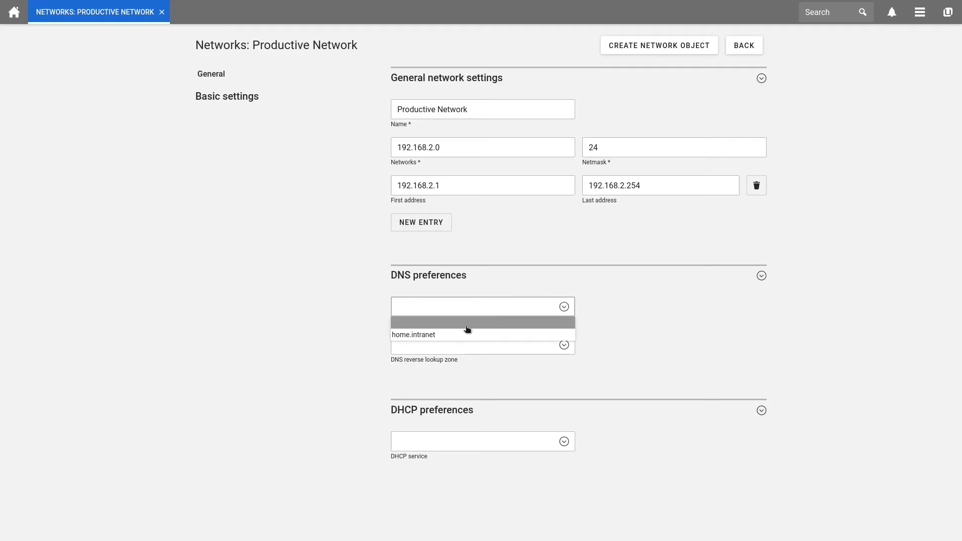
{"action": "left_click", "coordinate": [448, 336]}
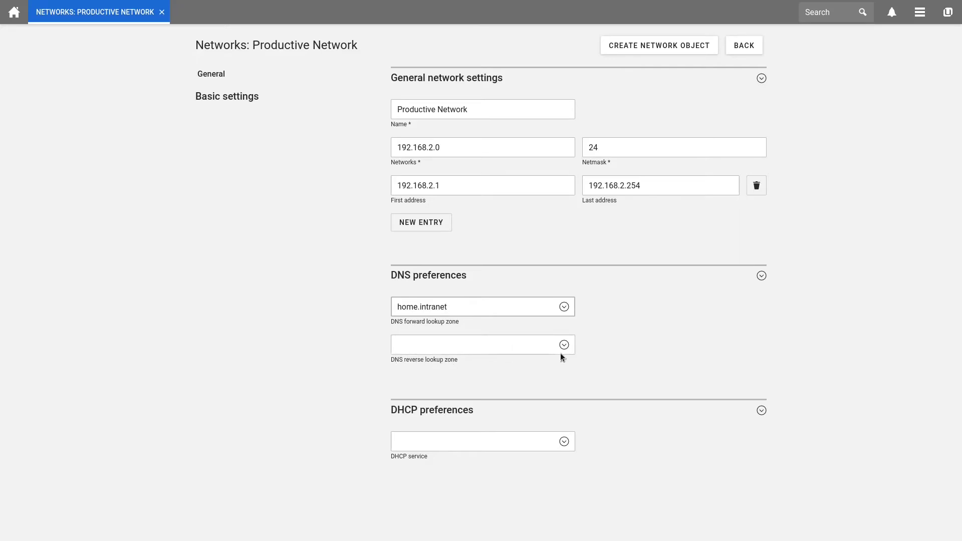
{"action": "left_click", "coordinate": [533, 350]}
{"action": "type", "text": "192"}
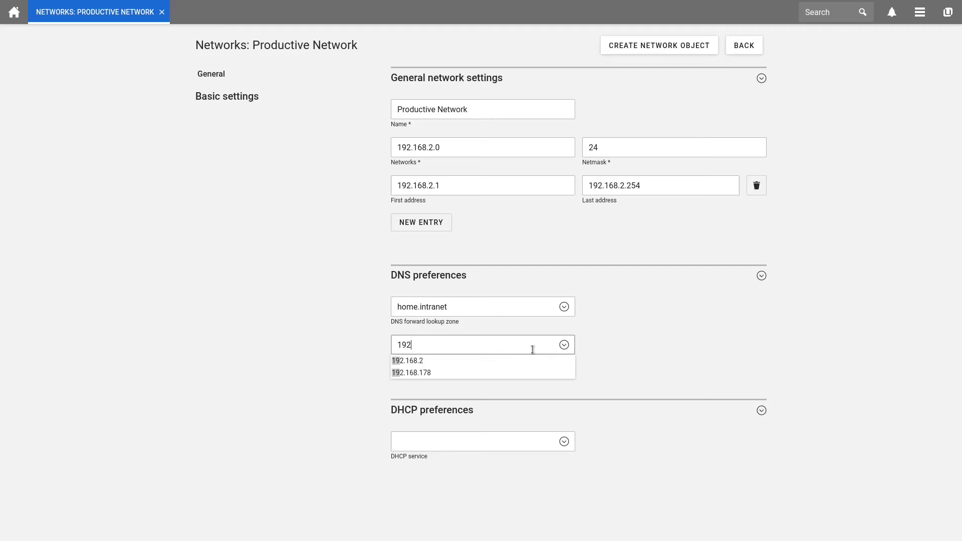
{"action": "left_click", "coordinate": [505, 360]}
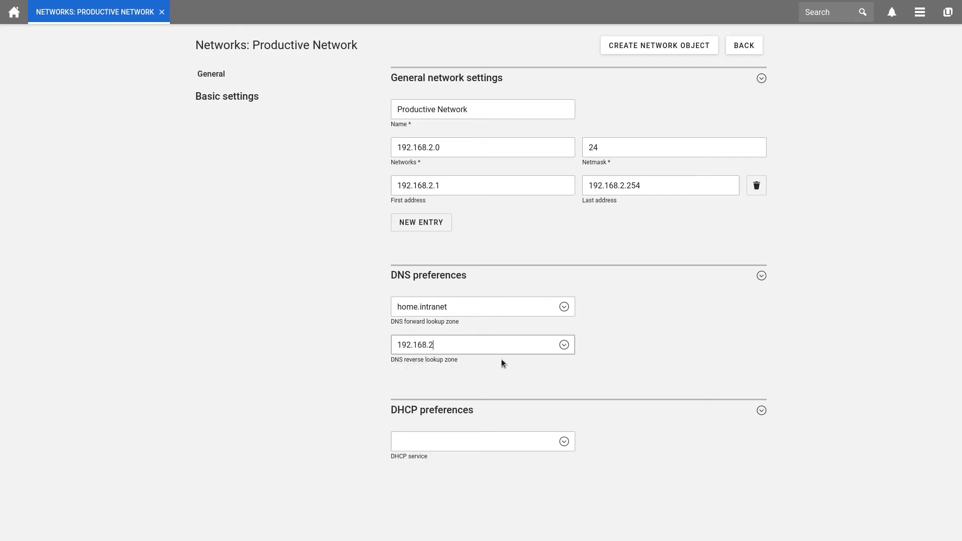
{"action": "left_click", "coordinate": [491, 363]}
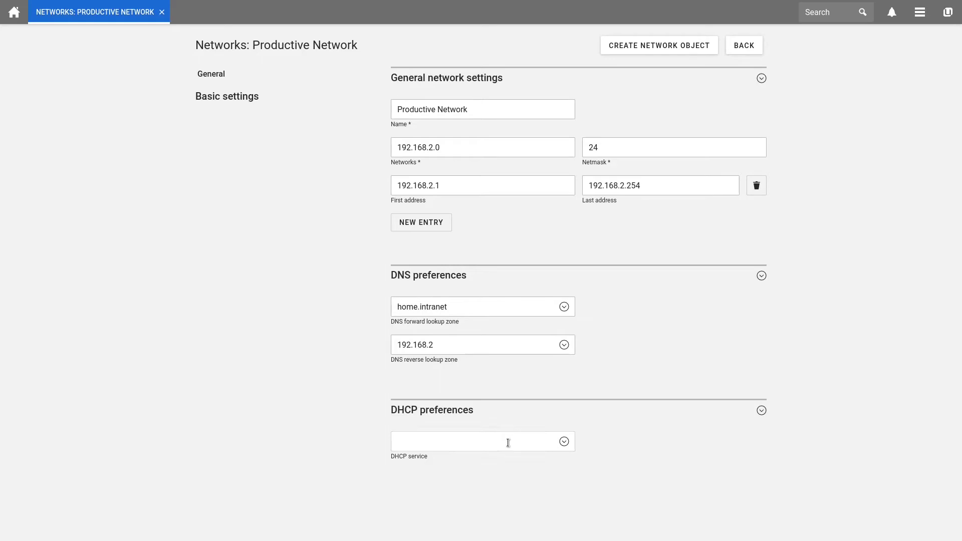
Choose home.intranet as the DHCP service and create the Productive Network object
{"action": "left_click", "coordinate": [567, 447]}
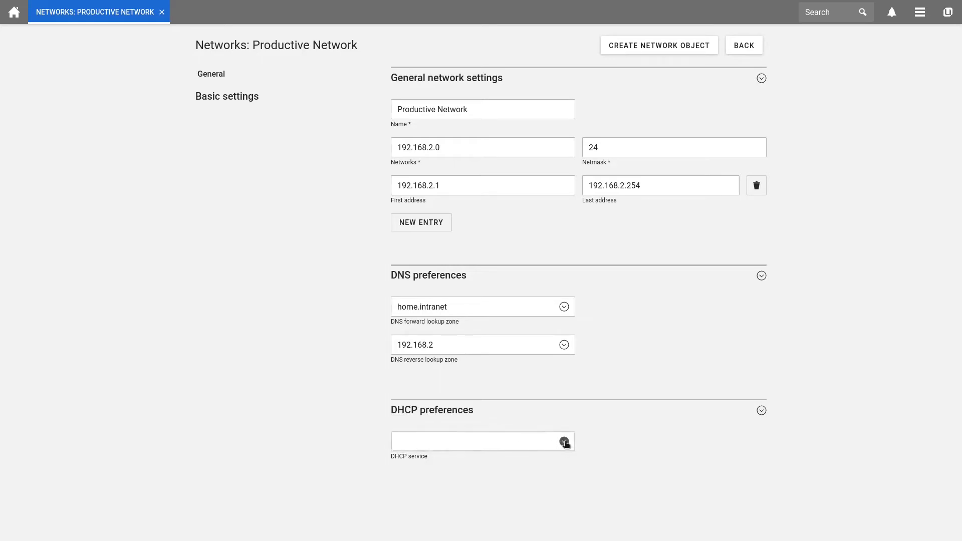
{"action": "left_click", "coordinate": [466, 475]}
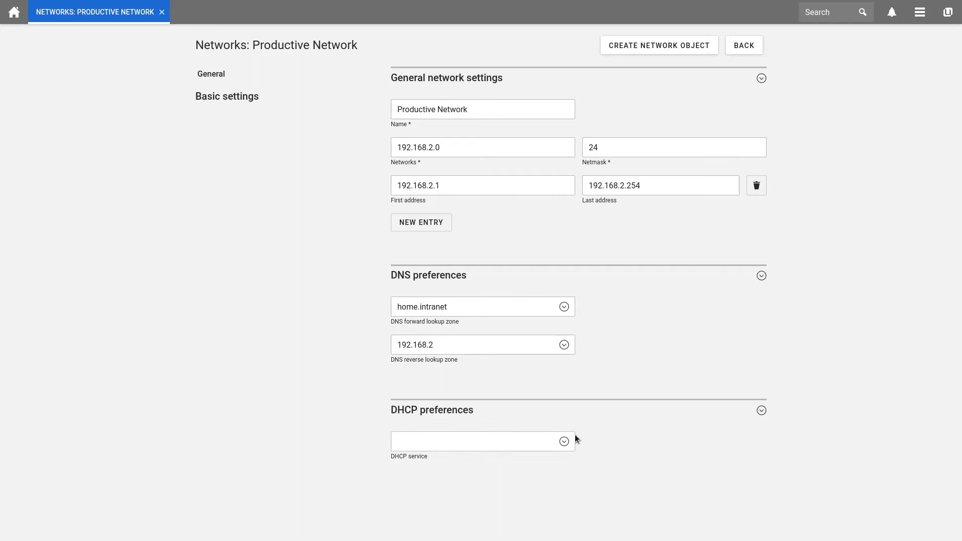
{"action": "left_click", "coordinate": [564, 442]}
{"action": "left_click", "coordinate": [480, 468]}
{"action": "left_click", "coordinate": [689, 45]}
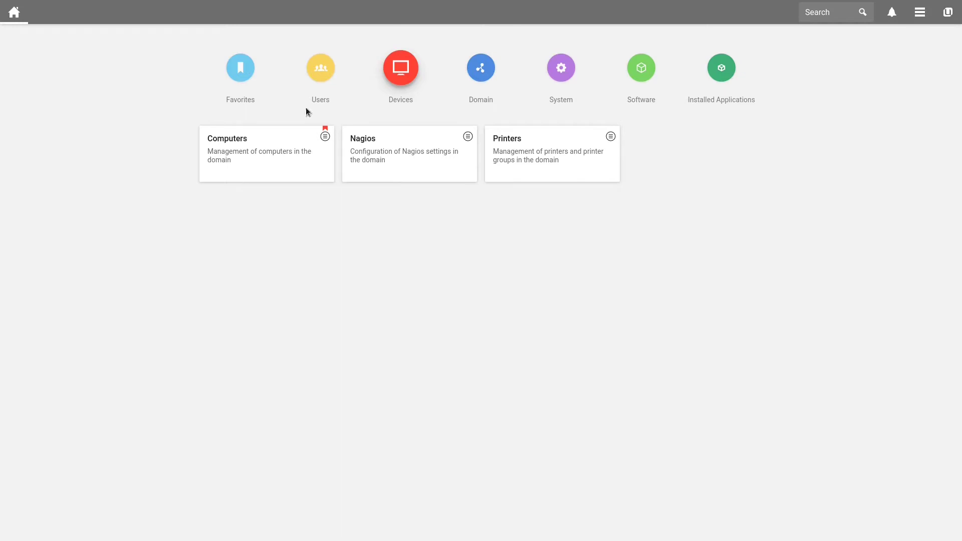
In Devices > Computers, start a new Linux computer with hostname testcomputer
{"action": "left_click", "coordinate": [253, 140]}
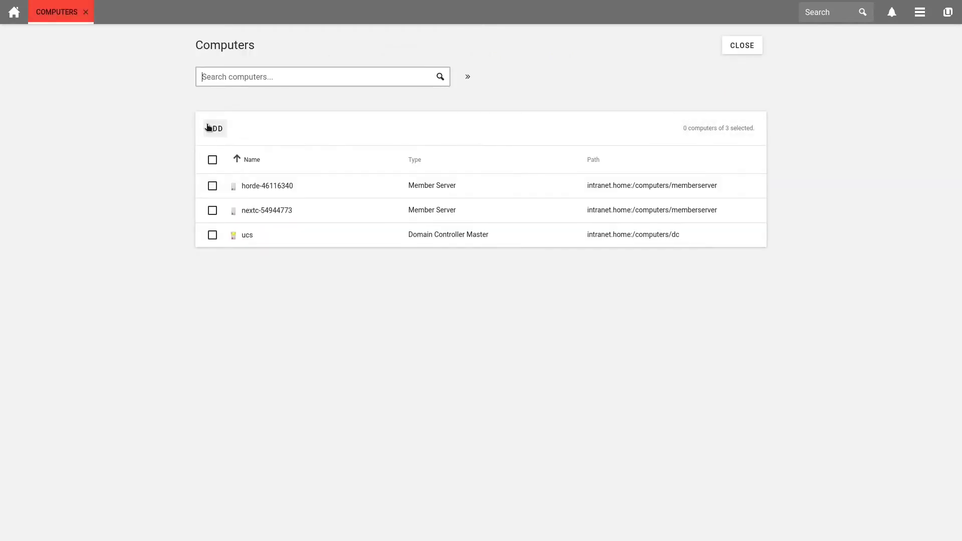
{"action": "left_click", "coordinate": [215, 128]}
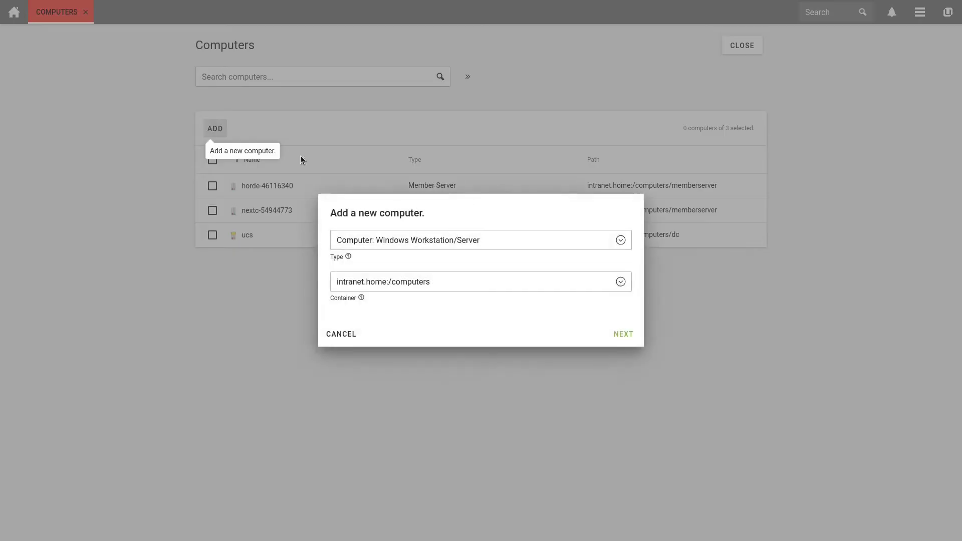
{"action": "left_click", "coordinate": [620, 241]}
{"action": "left_click", "coordinate": [415, 317]}
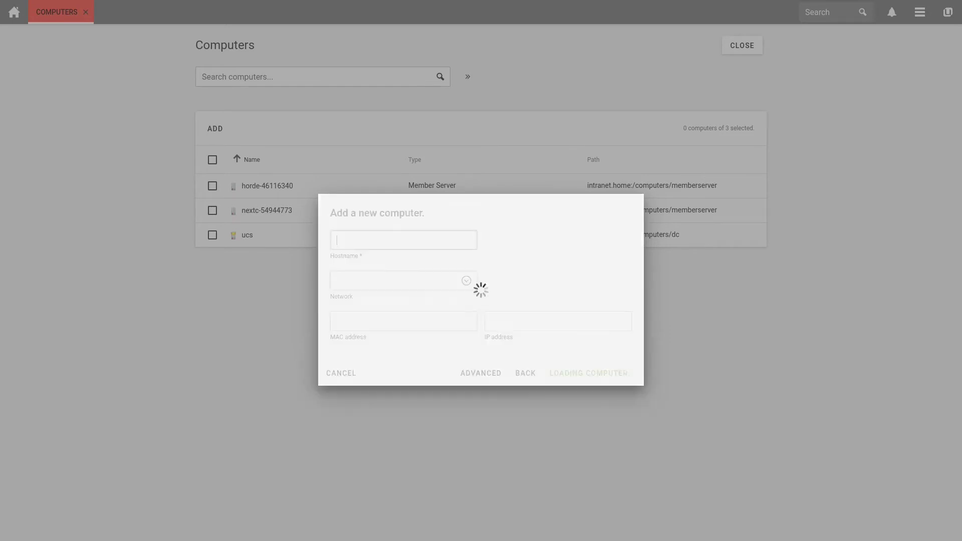
{"action": "type", "text": "test"}
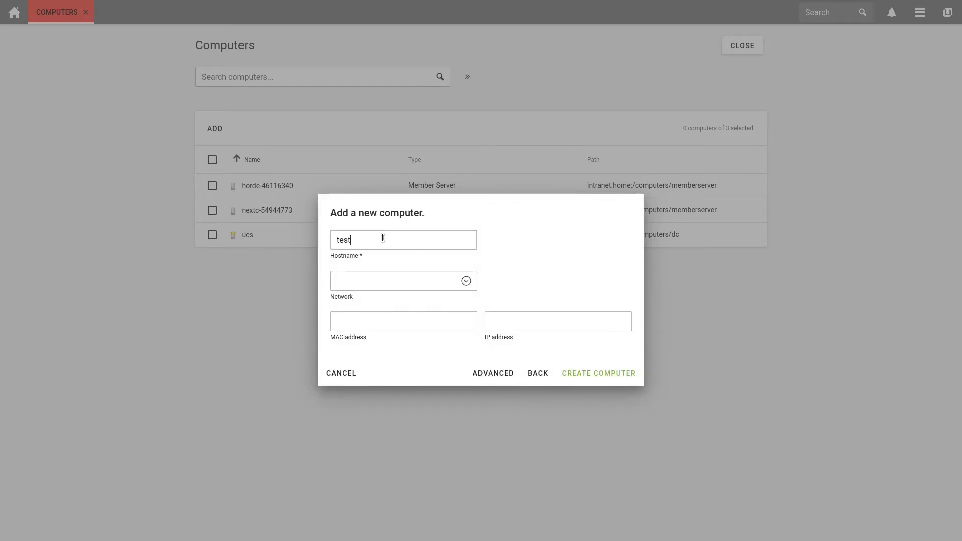
{"action": "type", "text": "computer"}
{"action": "key", "text": "Tab"}
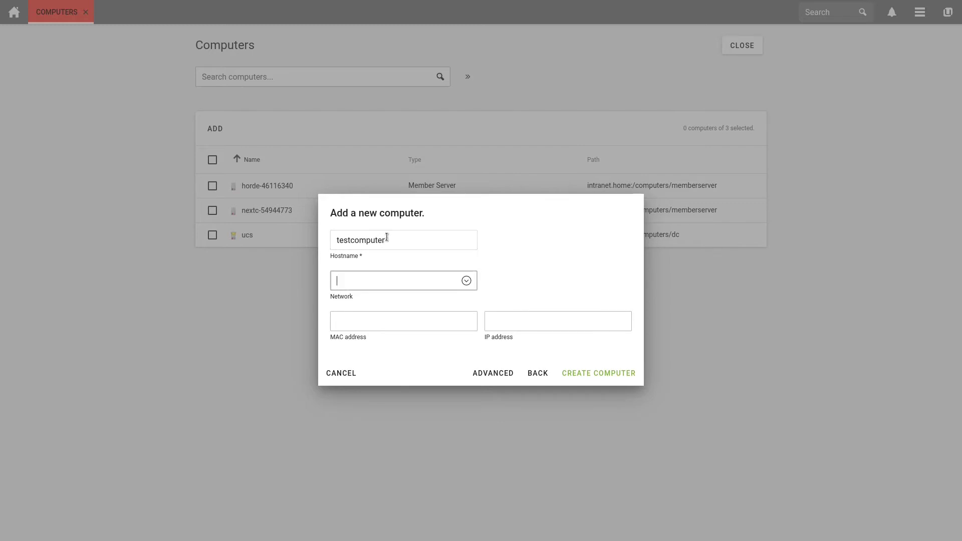
Assign testcomputer to Productive Network (IP 192.168.2.2), create it, and close the dialog
{"action": "left_click", "coordinate": [466, 281]}
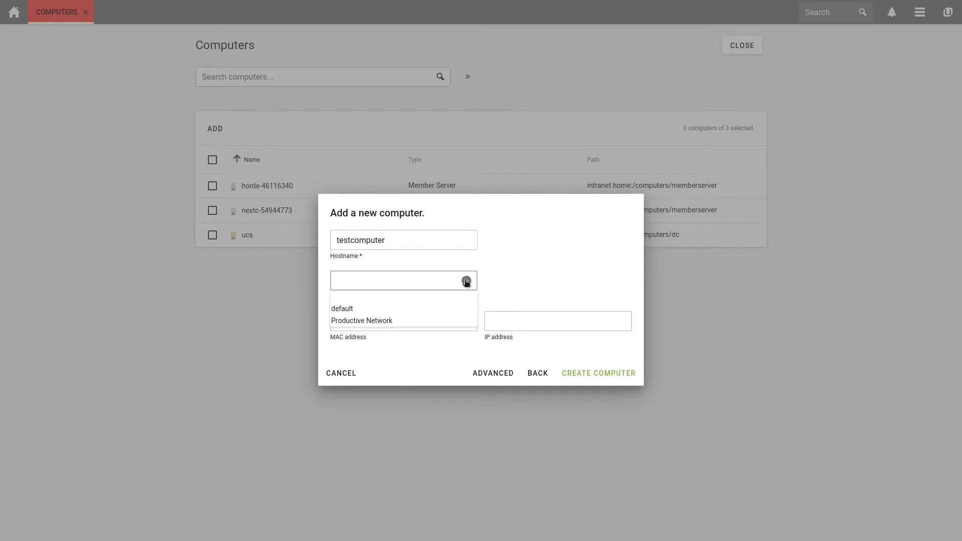
{"action": "left_click", "coordinate": [411, 325]}
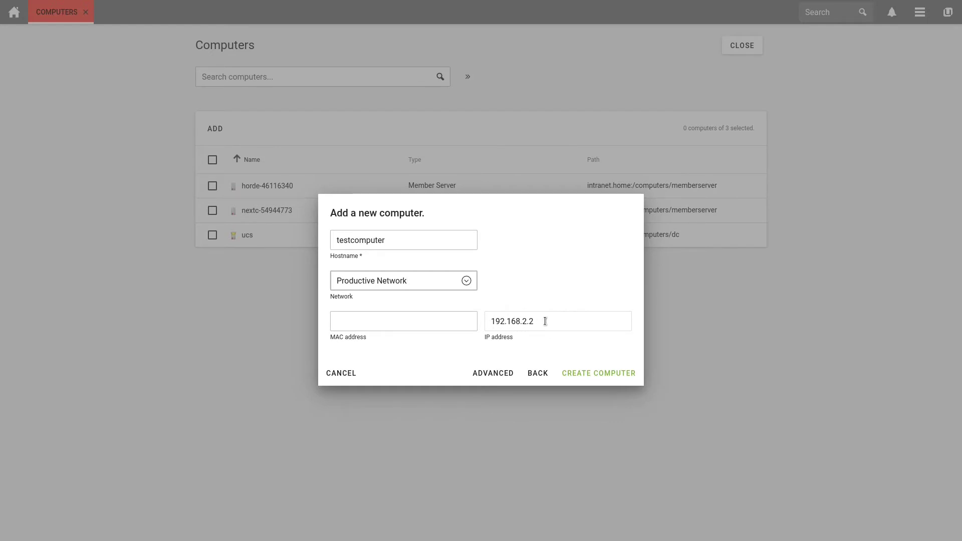
{"action": "left_click", "coordinate": [466, 326]}
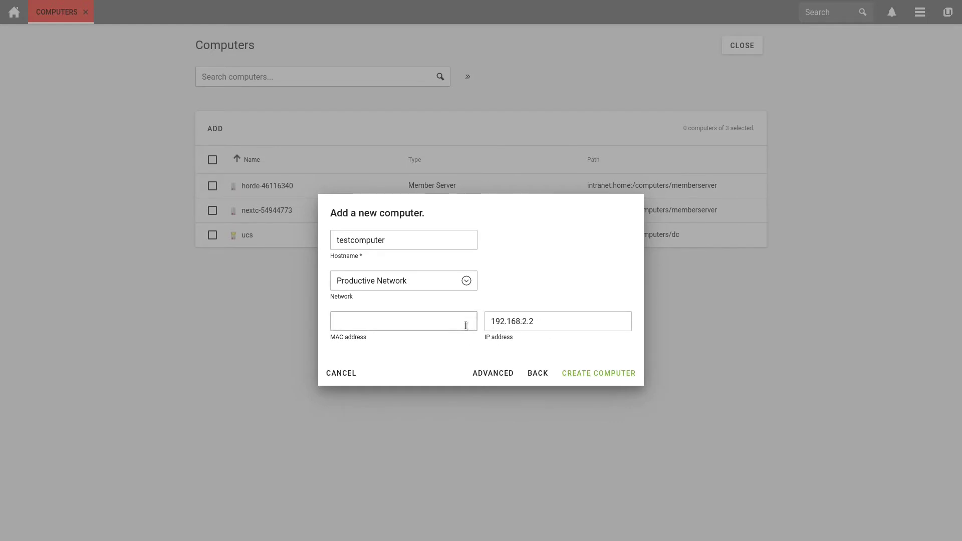
{"action": "left_click", "coordinate": [596, 373]}
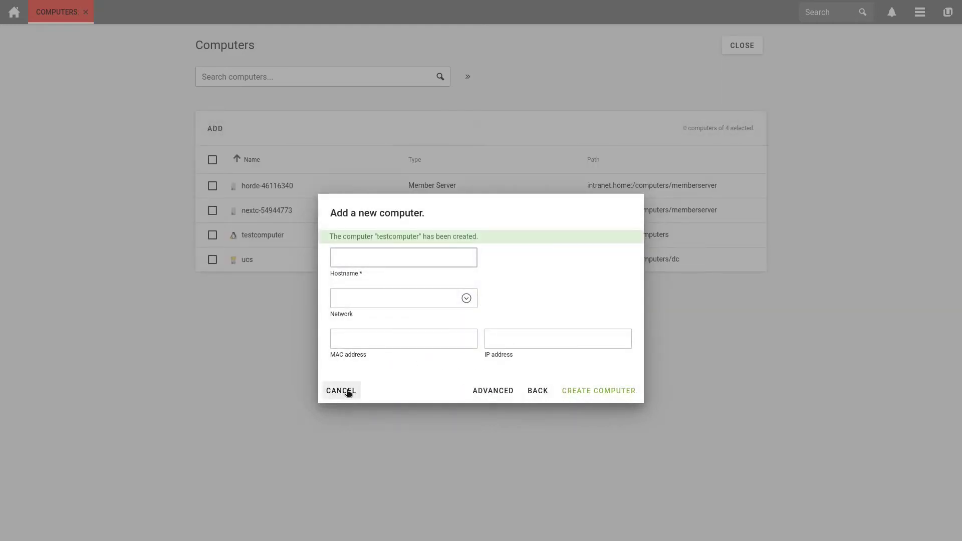
{"action": "left_click", "coordinate": [346, 392]}
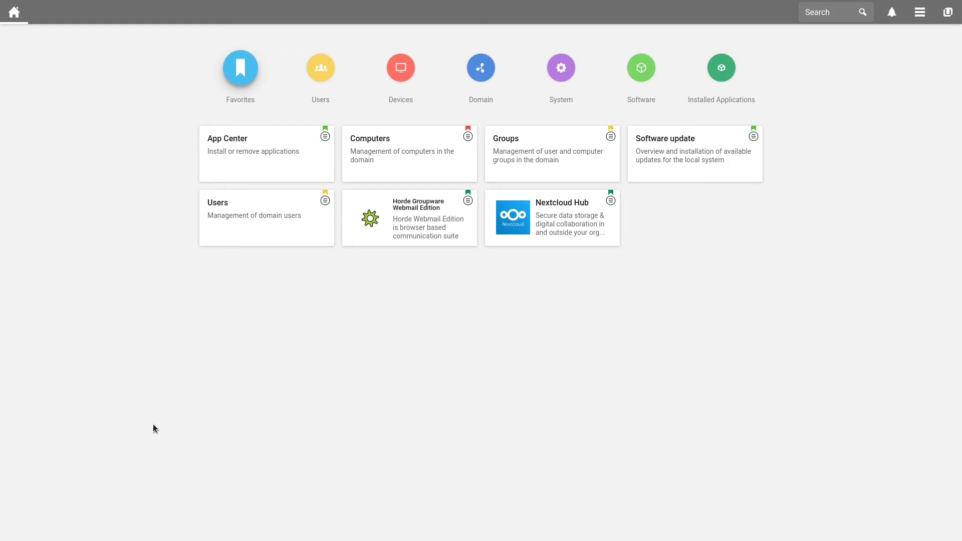
Open the home.intranet zone in Domain > DNS and inspect its name server value
{"action": "left_click", "coordinate": [488, 81]}
{"action": "left_click", "coordinate": [394, 154]}
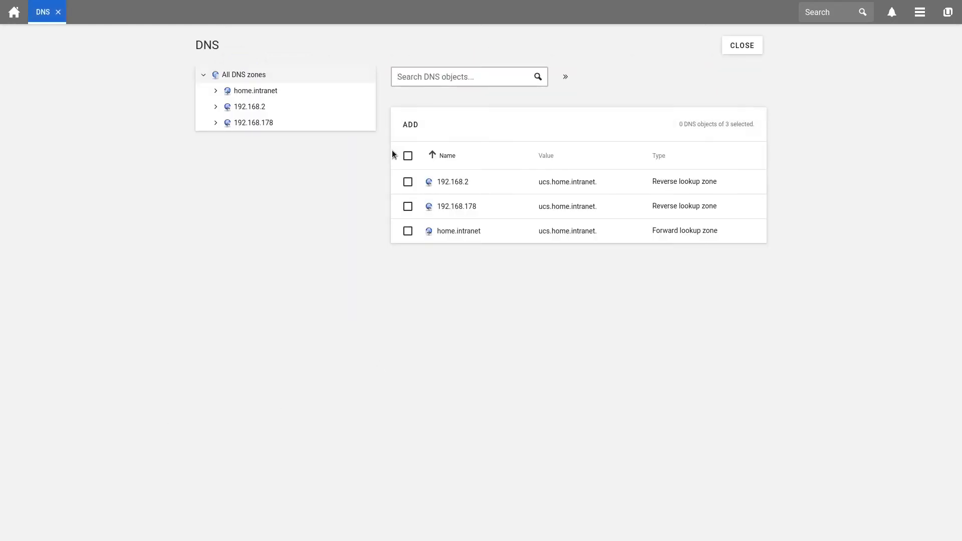
{"action": "left_click", "coordinate": [445, 231]}
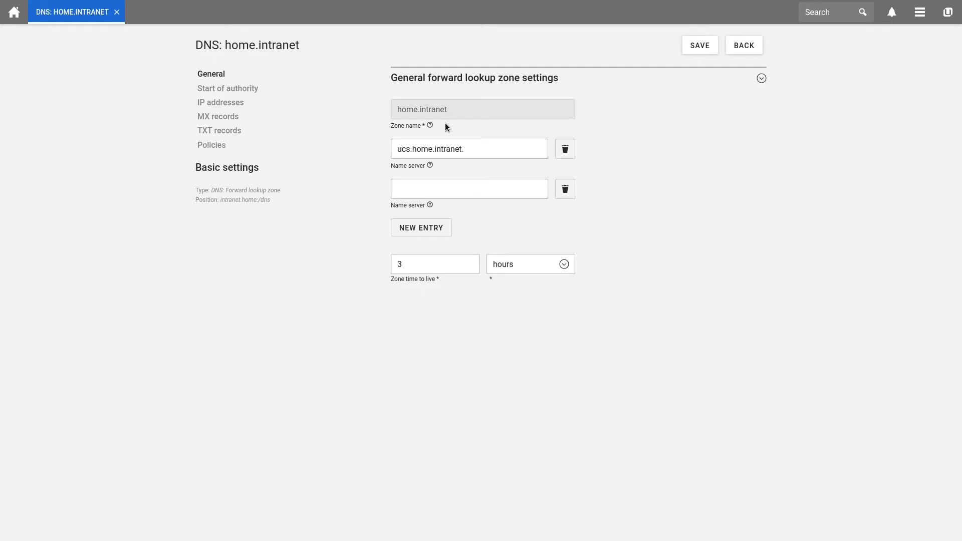
{"action": "left_click_drag", "start_coordinate": [464, 149], "coordinate": [393, 149]}
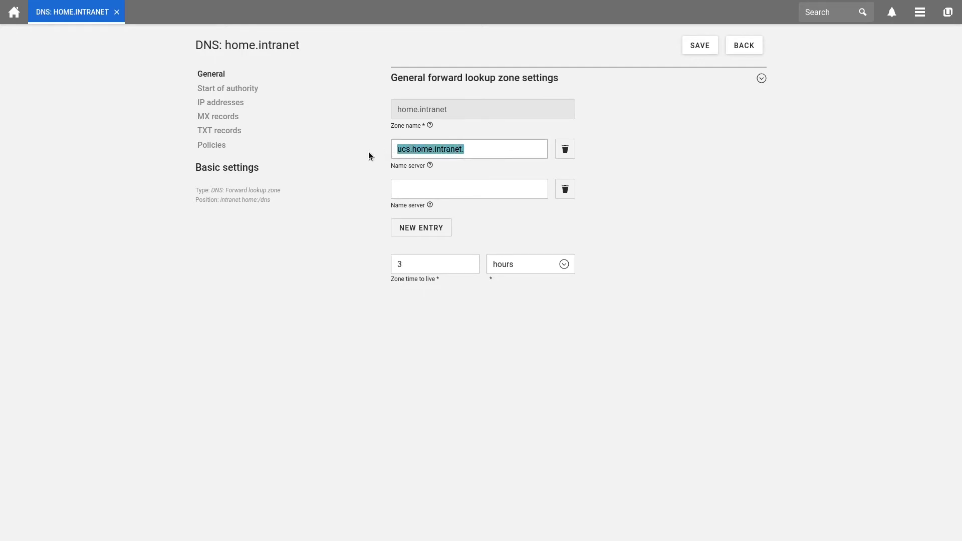
{"action": "left_click", "coordinate": [368, 152]}
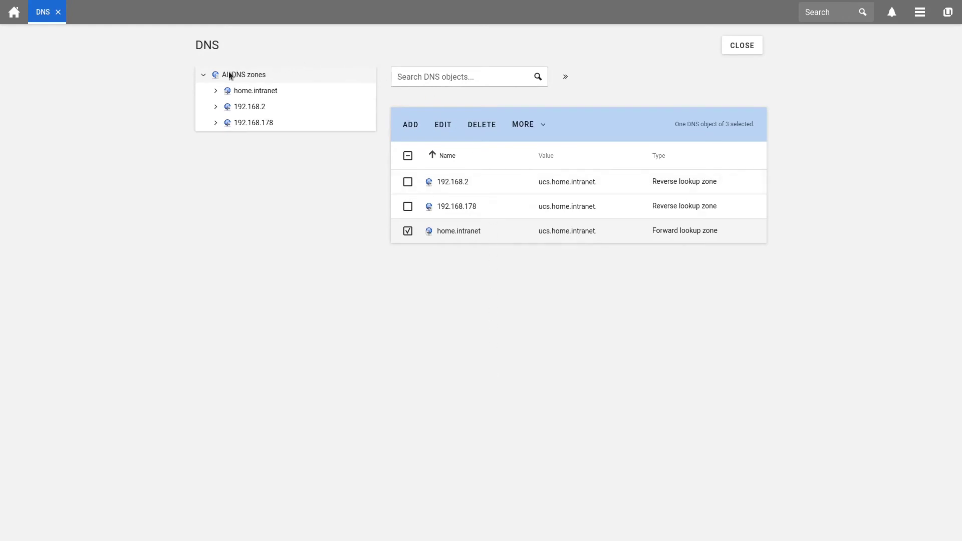
Open the testcomputer host record in the home.intranet zone and dismiss the default-values notice
{"action": "left_click", "coordinate": [275, 92]}
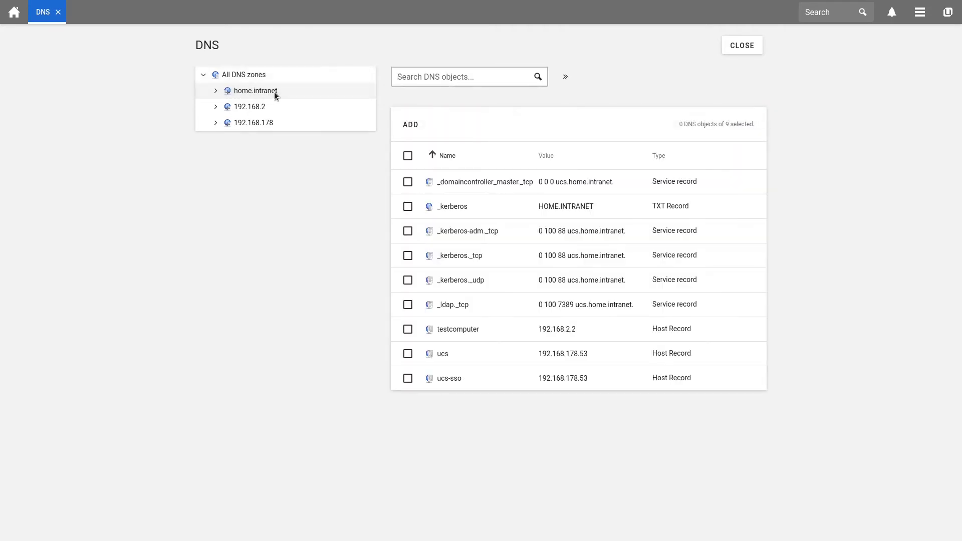
{"action": "left_click", "coordinate": [462, 332]}
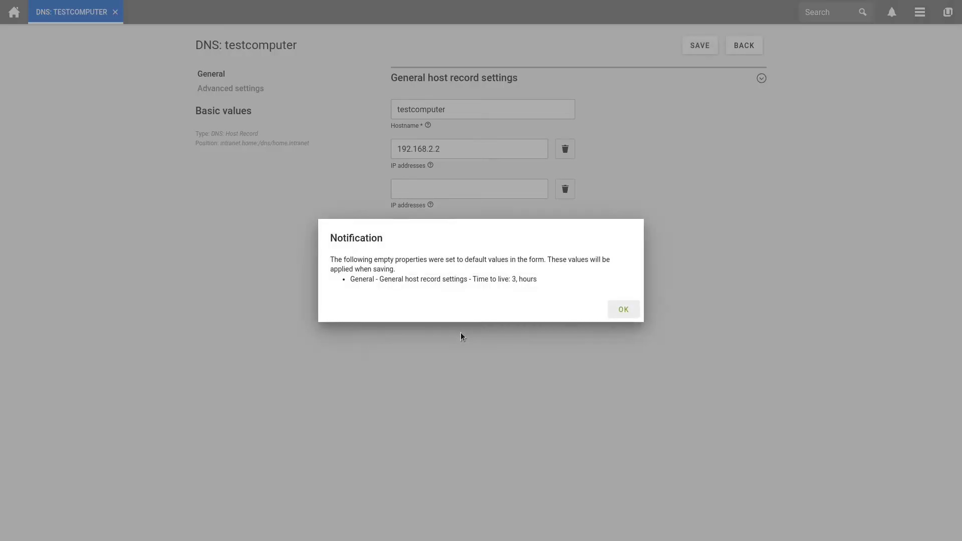
{"action": "left_click", "coordinate": [622, 309]}
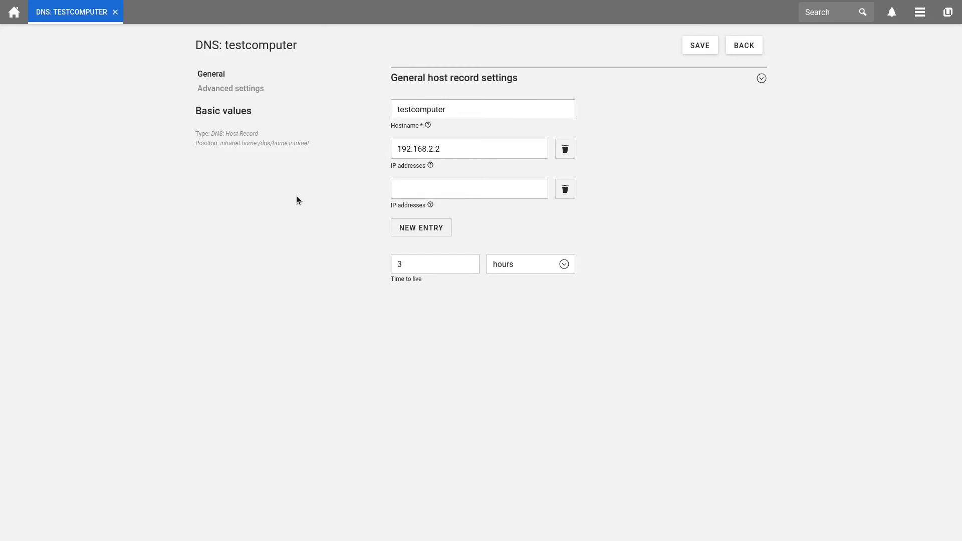
Save the testcomputer host record, review its 192.168.2.2 pointer record, then close the DNS module
{"action": "left_click", "coordinate": [698, 46]}
{"action": "left_click", "coordinate": [259, 107]}
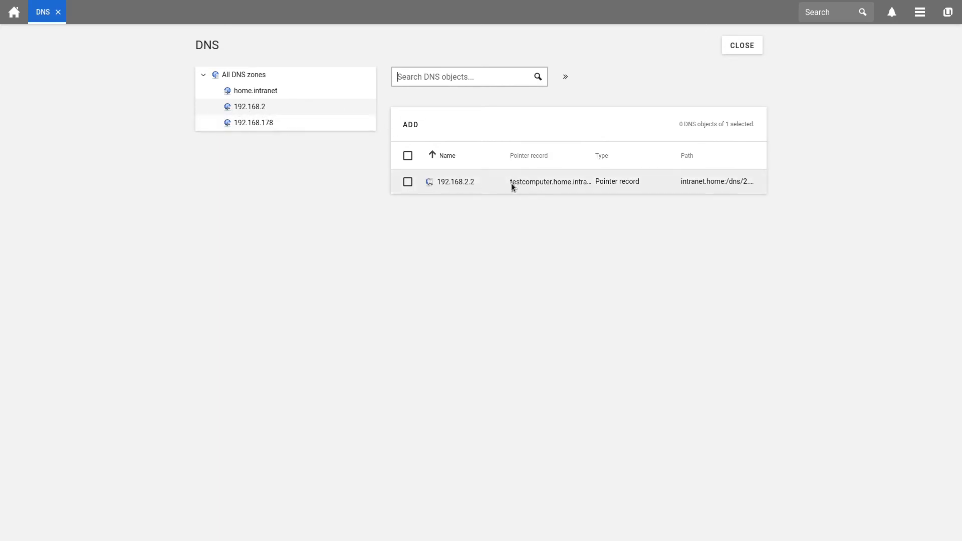
{"action": "left_click", "coordinate": [454, 182]}
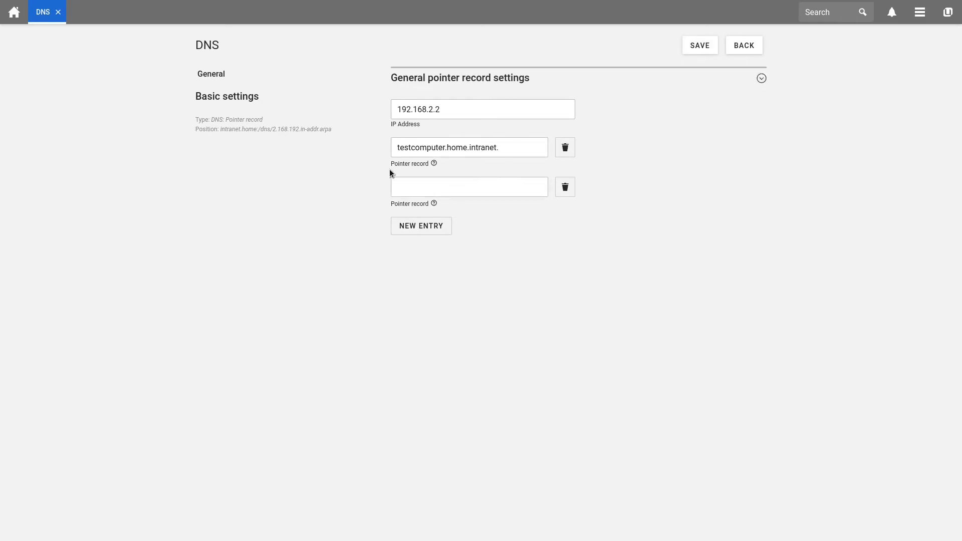
{"action": "left_click", "coordinate": [741, 45]}
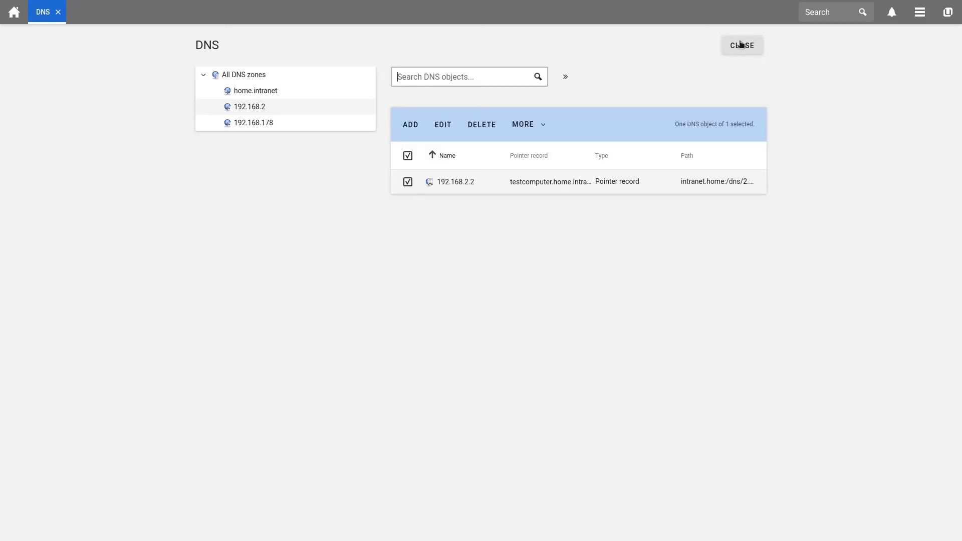
{"action": "left_click", "coordinate": [741, 45]}
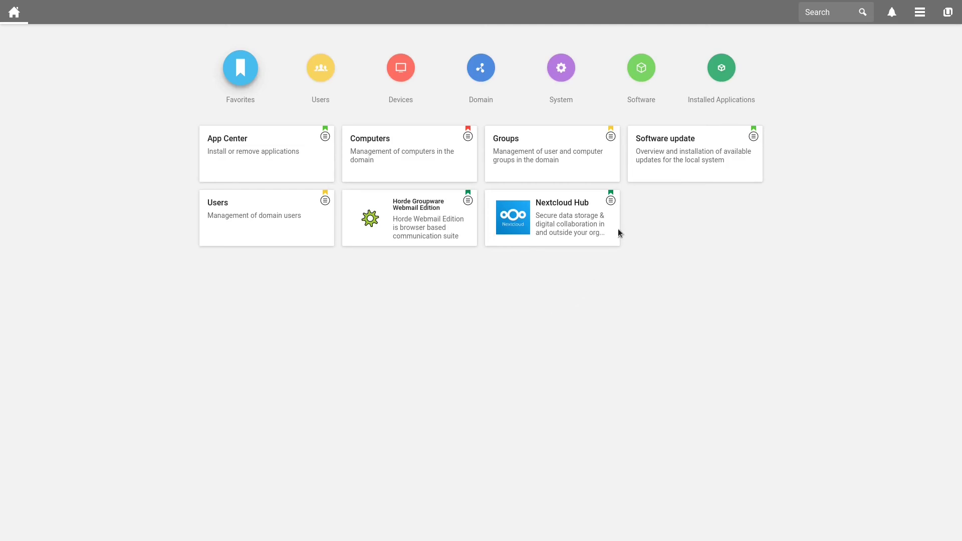
Find the DHCP server app in the App Center by searching 'dhc' and install it
{"action": "left_click", "coordinate": [640, 67]}
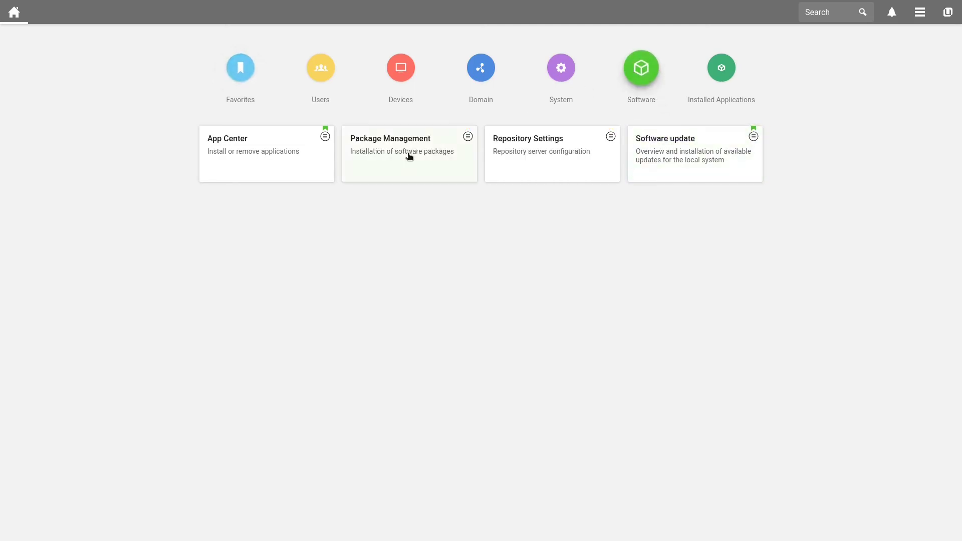
{"action": "left_click", "coordinate": [243, 166]}
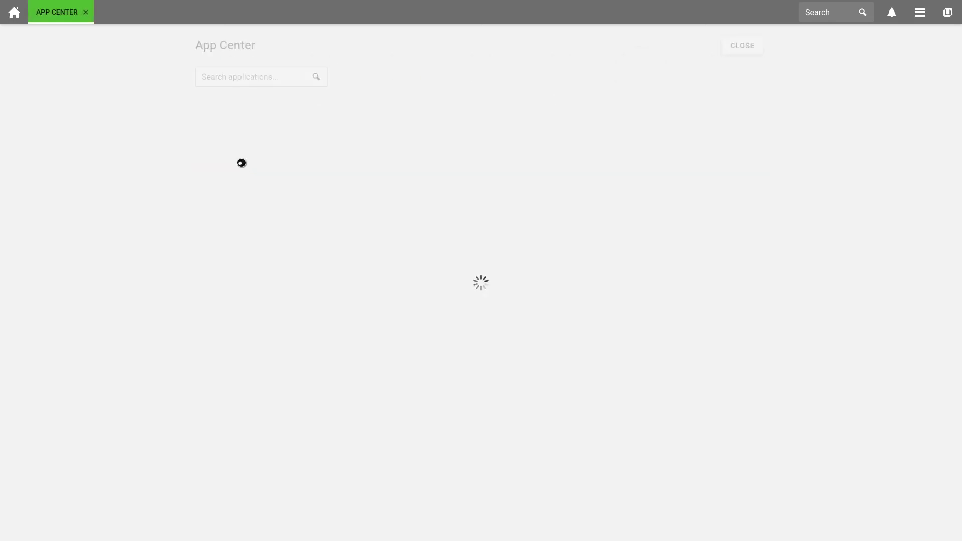
{"action": "left_click", "coordinate": [254, 73]}
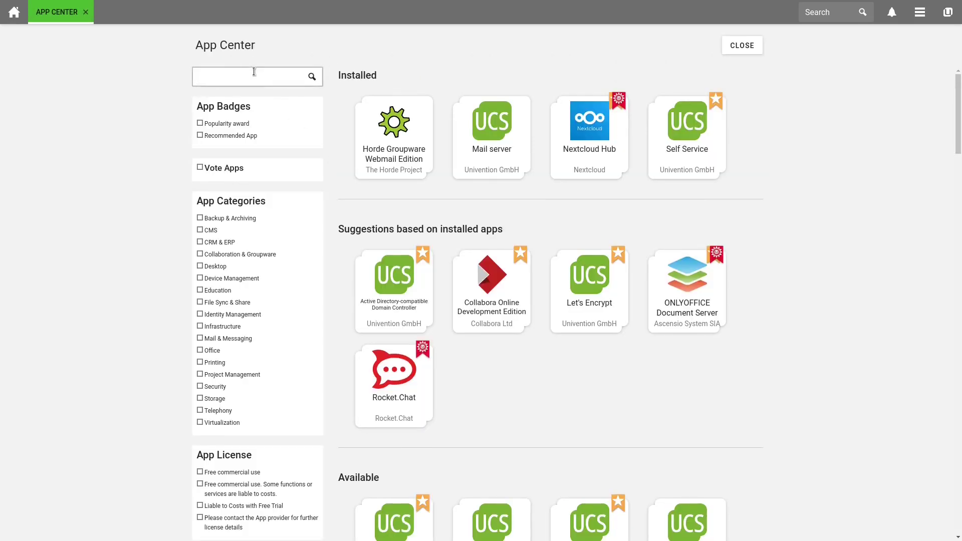
{"action": "type", "text": "dhc"}
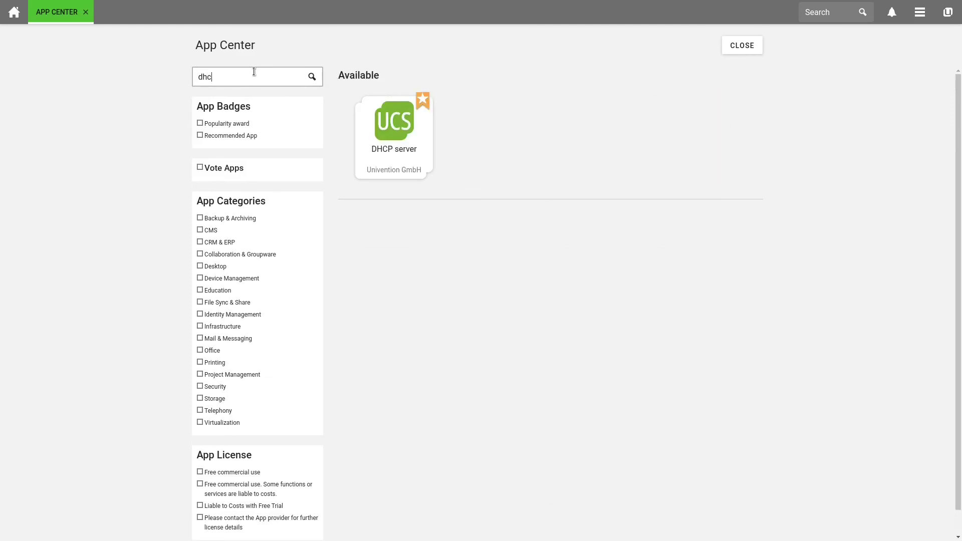
{"action": "left_click", "coordinate": [392, 154]}
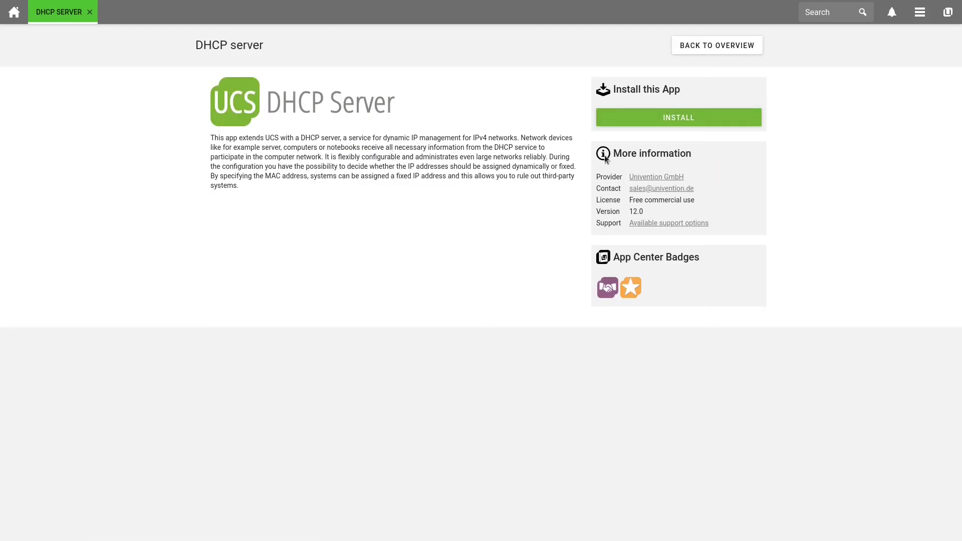
{"action": "left_click", "coordinate": [697, 121]}
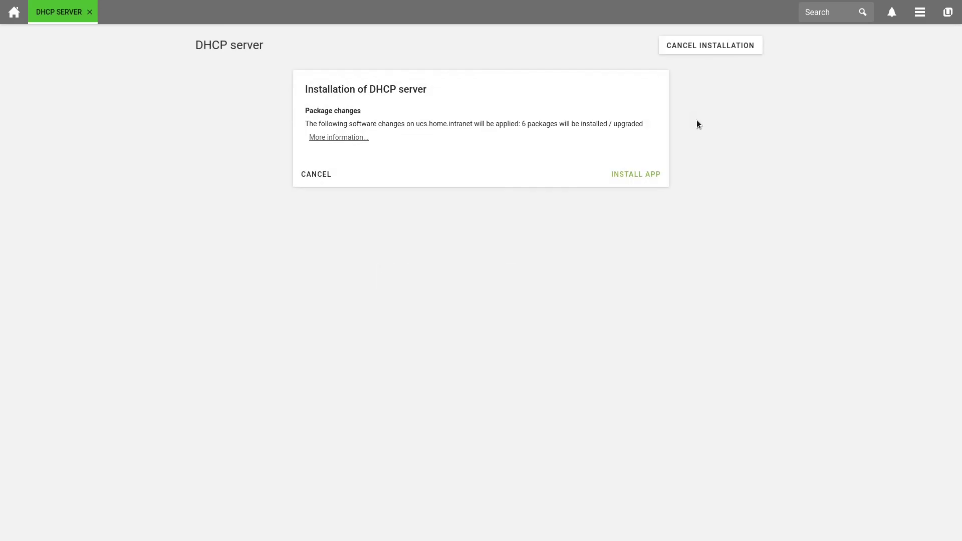
{"action": "left_click", "coordinate": [630, 167]}
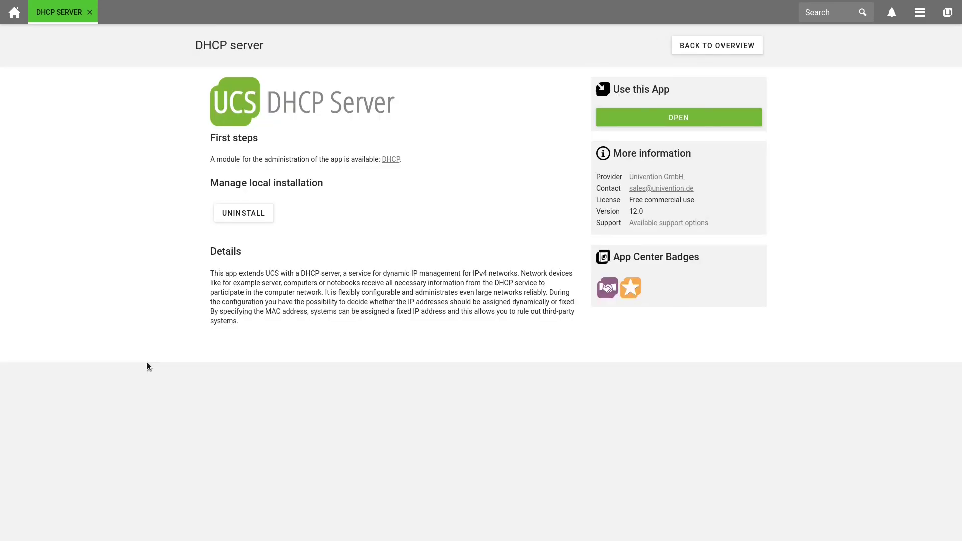
Under the home.intranet DHCP service, add a new object of type DHCP: Subnet
{"action": "left_click", "coordinate": [91, 15]}
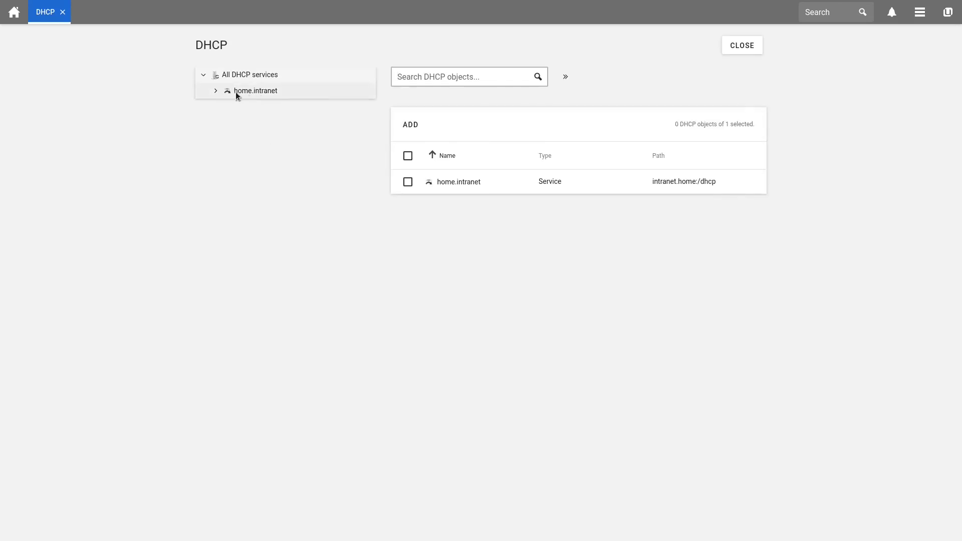
{"action": "left_click", "coordinate": [241, 92]}
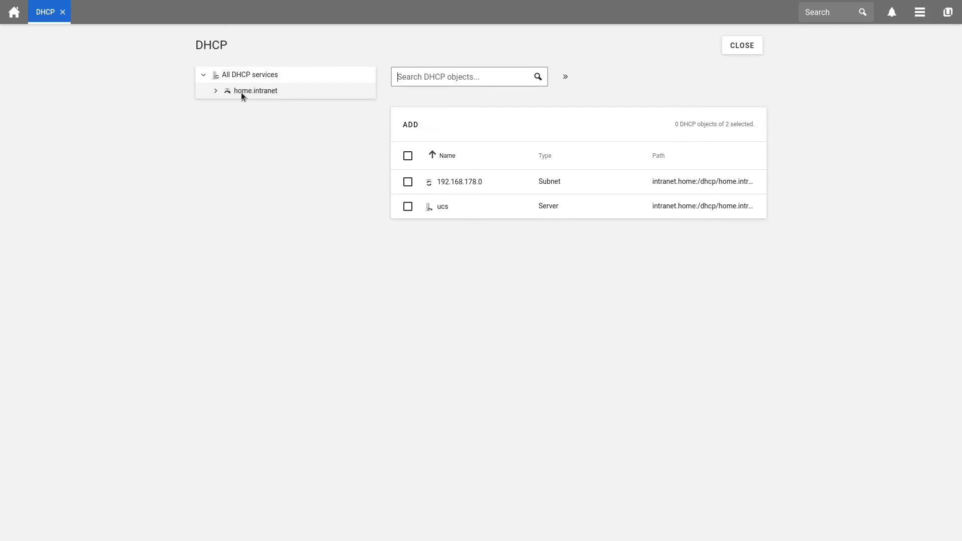
{"action": "left_click", "coordinate": [414, 125]}
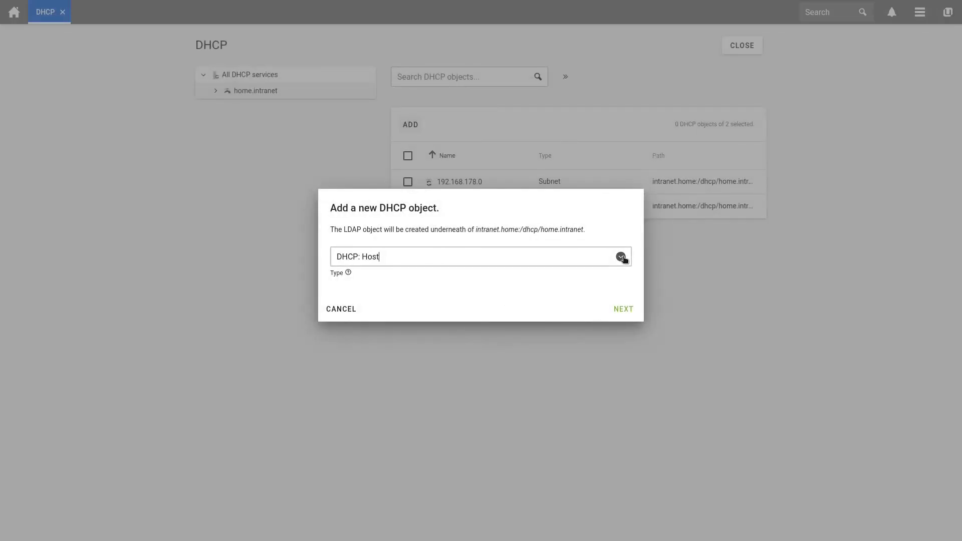
{"action": "left_click", "coordinate": [621, 256]}
{"action": "left_click", "coordinate": [459, 311]}
{"action": "left_click", "coordinate": [625, 308]}
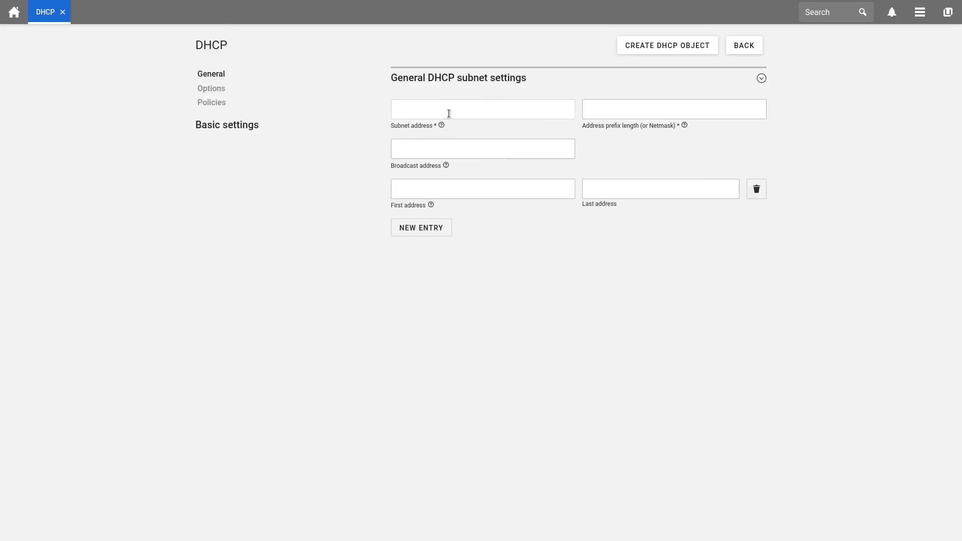
Enter subnet address 192.168.2.0, prefix length 24 and broadcast address 192.168.2.255
{"action": "left_click", "coordinate": [450, 114]}
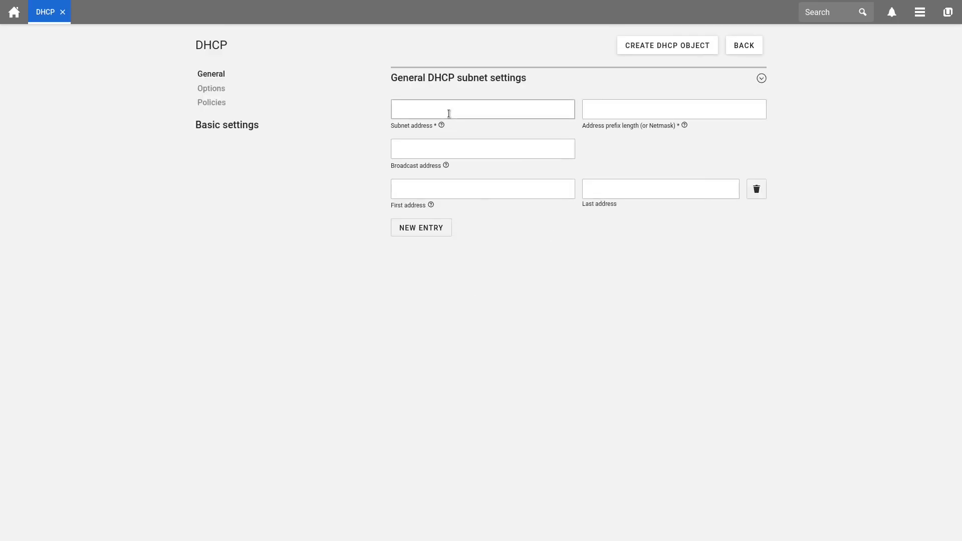
{"action": "type", "text": "192.168.2.0"}
{"action": "key", "text": "Tab"}
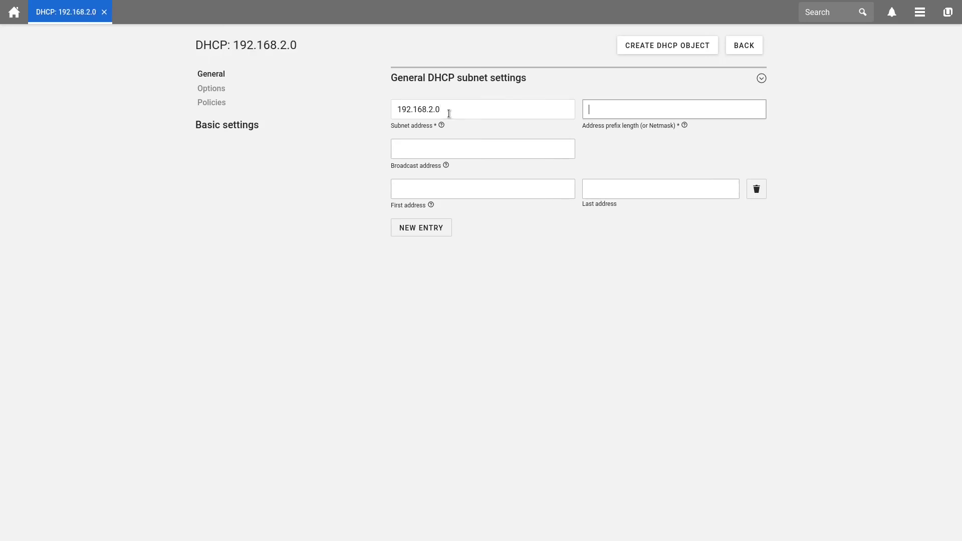
{"action": "type", "text": "24"}
{"action": "left_click", "coordinate": [445, 149]}
{"action": "type", "text": "192.1"}
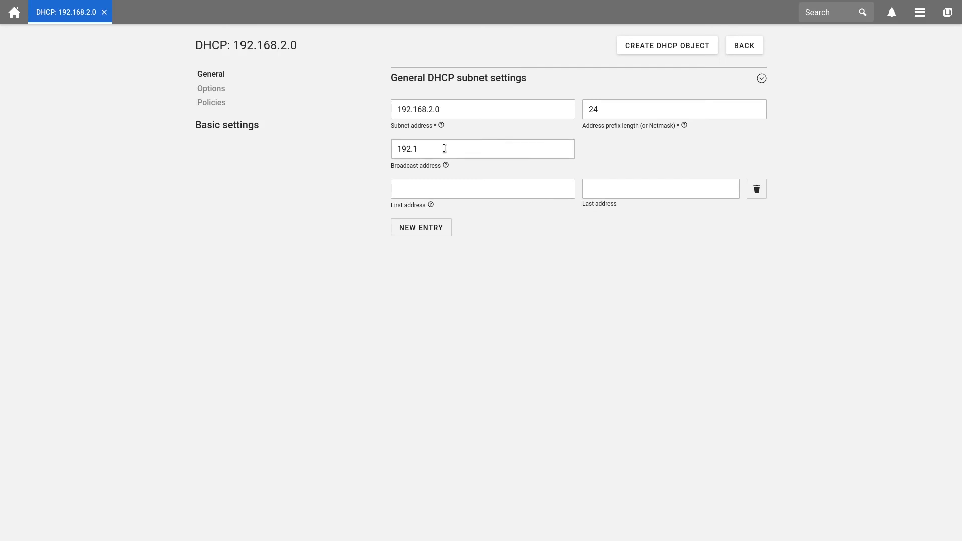
{"action": "type", "text": "68.2.255"}
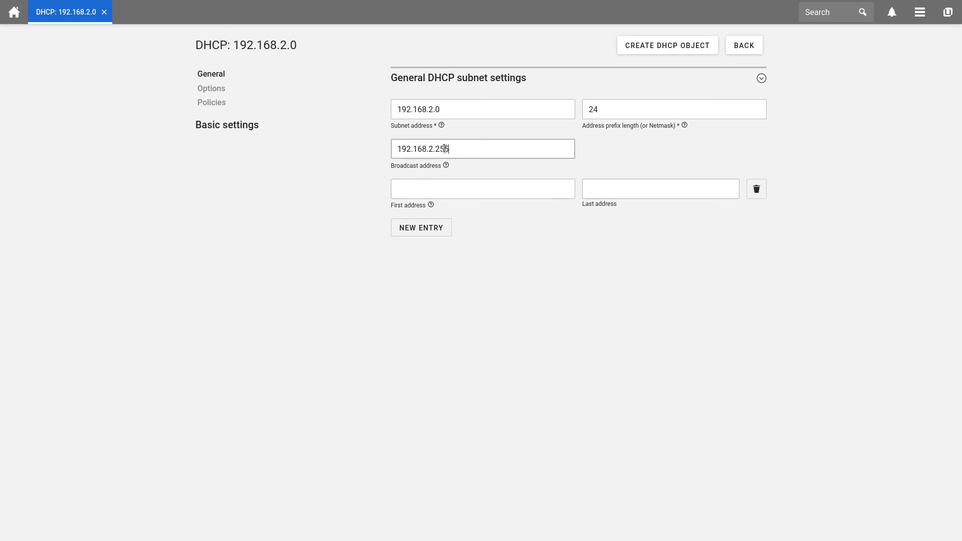
{"action": "left_click", "coordinate": [486, 194]}
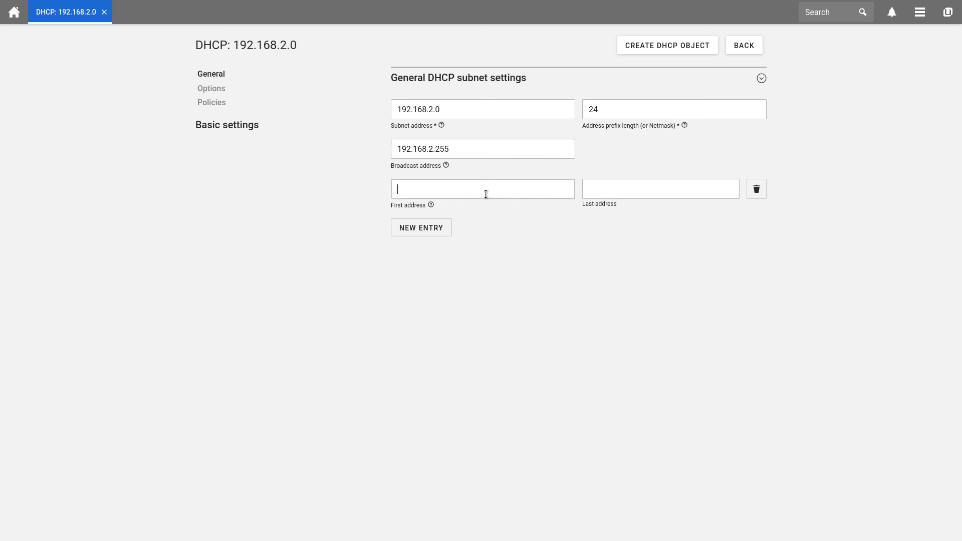
{"action": "left_click", "coordinate": [611, 193]}
{"action": "left_click", "coordinate": [527, 189]}
{"action": "left_click", "coordinate": [596, 188]}
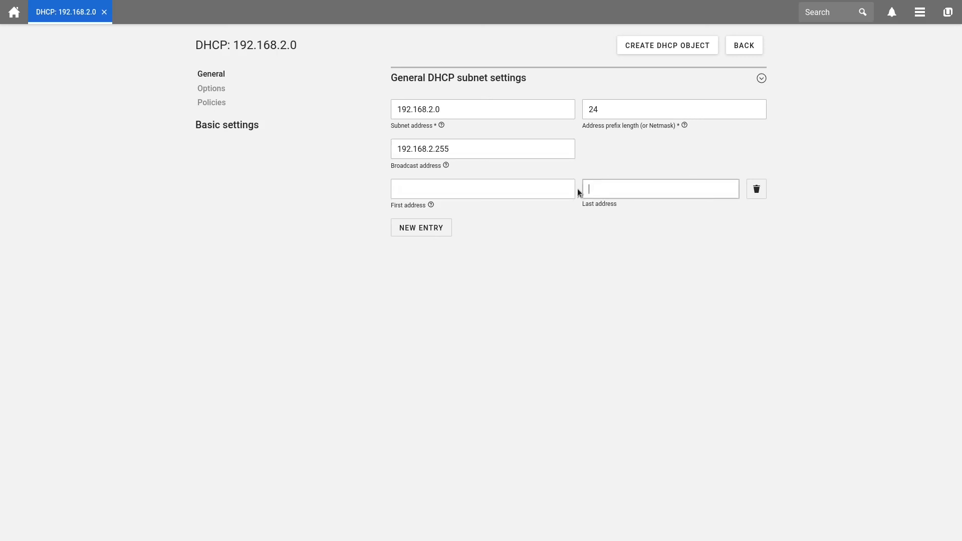
{"action": "left_click", "coordinate": [530, 190]}
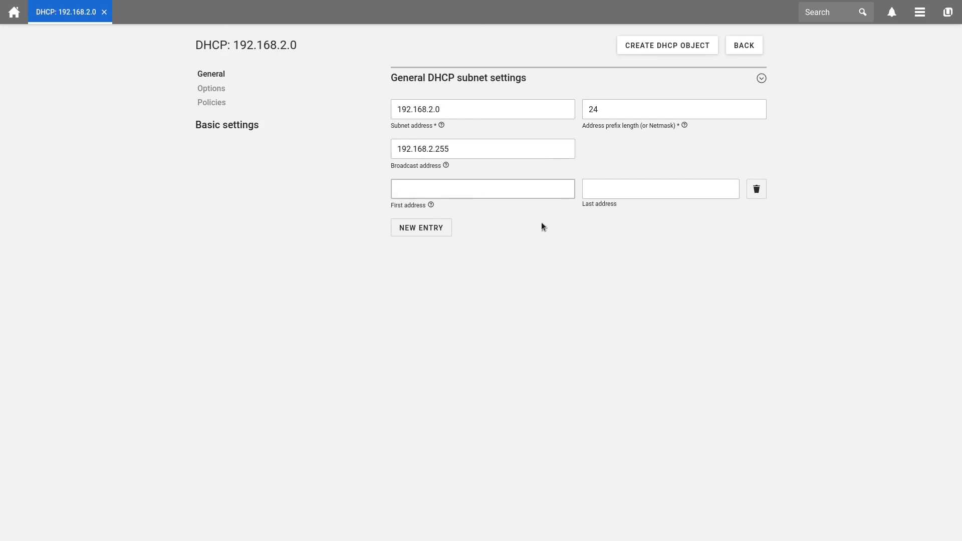
Create the 192.168.2.0/24 DHCP subnet object under the home.intranet service
{"action": "left_click", "coordinate": [654, 50]}
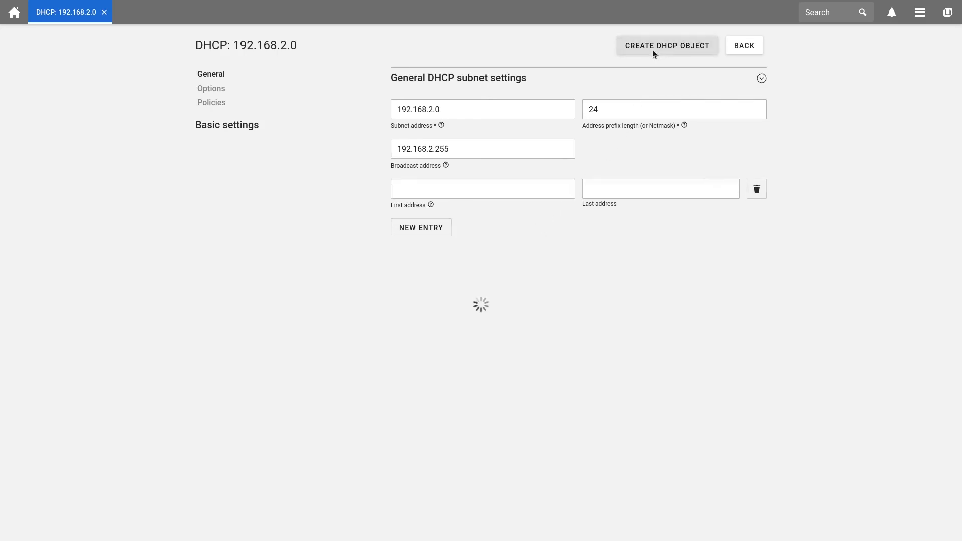